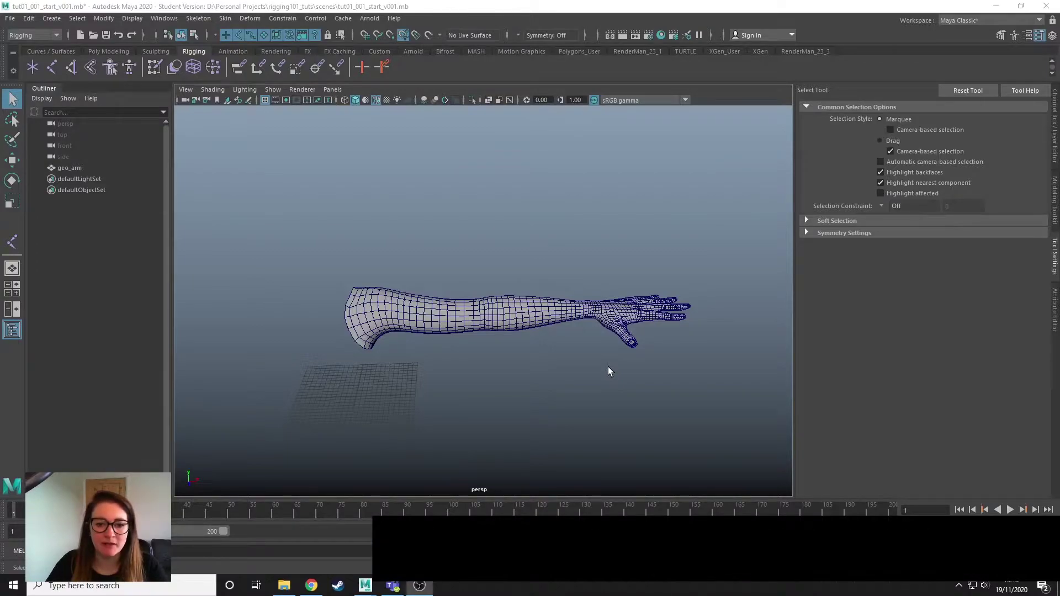
Step: Switch to the Rigging menu set
{"action": "left_click_drag", "start_coordinate": [591, 361], "coordinate": [518, 330], "text": "alt"}
{"action": "middle_click_drag", "start_coordinate": [518, 330], "coordinate": [558, 334], "text": "alt"}
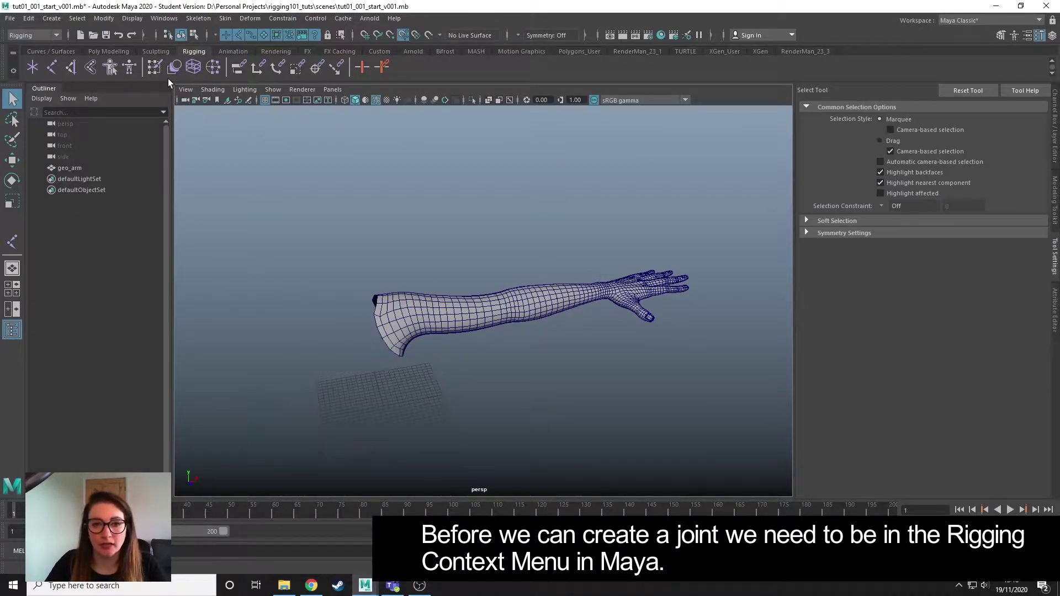
{"action": "left_click", "coordinate": [46, 36]}
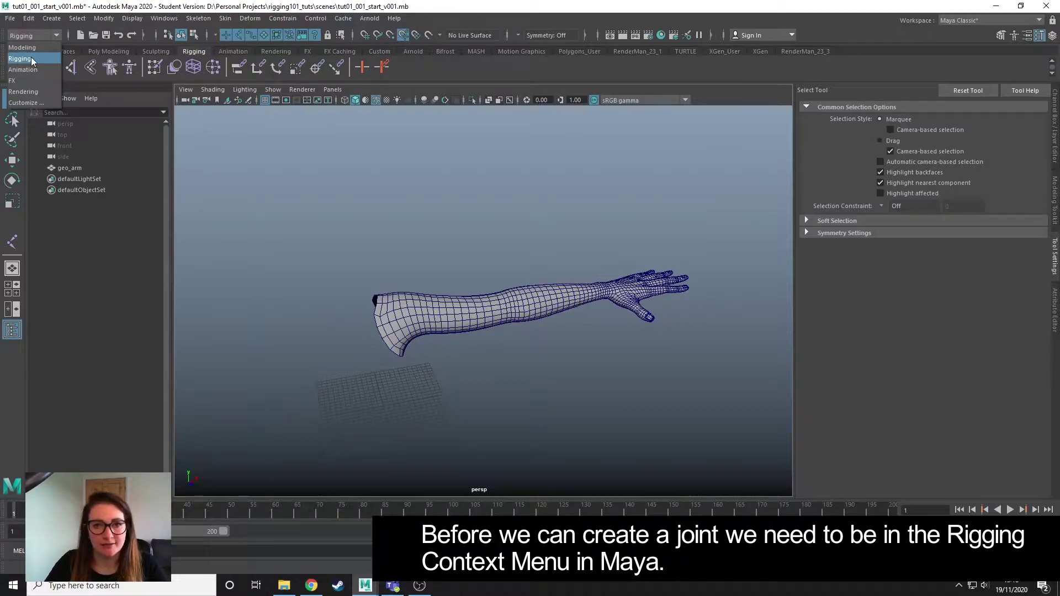
{"action": "left_click", "coordinate": [31, 57]}
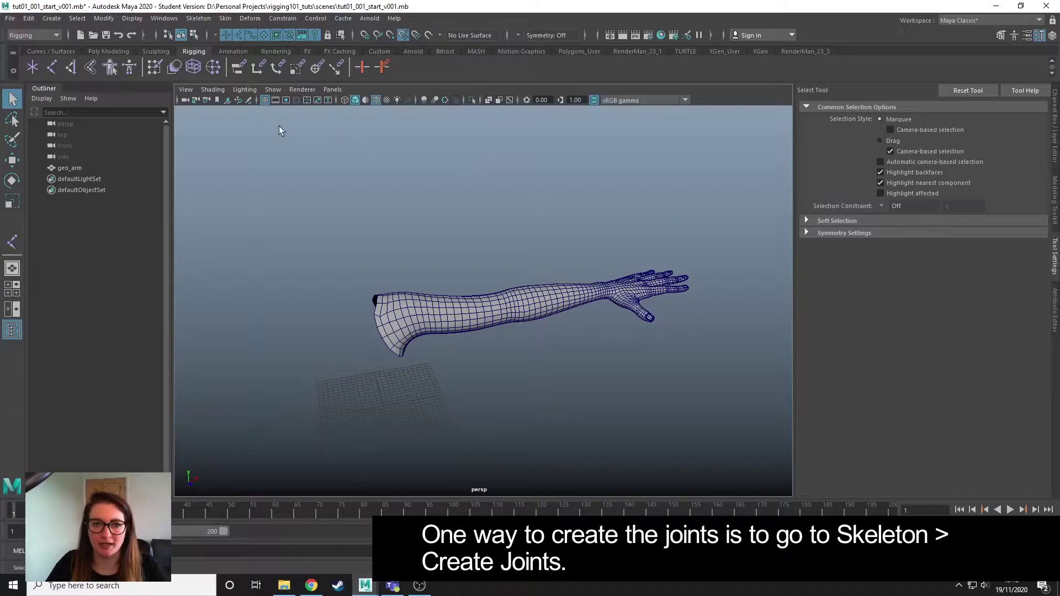
Step: With the Joint tool and Projected Centering on, place the first joint at the shoulder of the arm mesh in the top view
{"action": "left_click", "coordinate": [199, 19]}
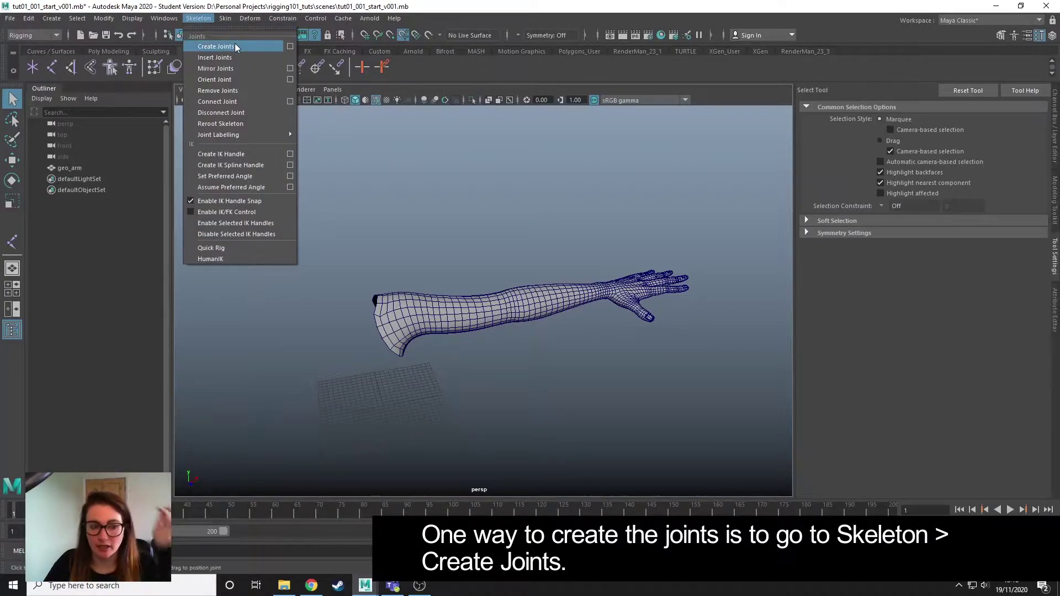
{"action": "left_click", "coordinate": [212, 18]}
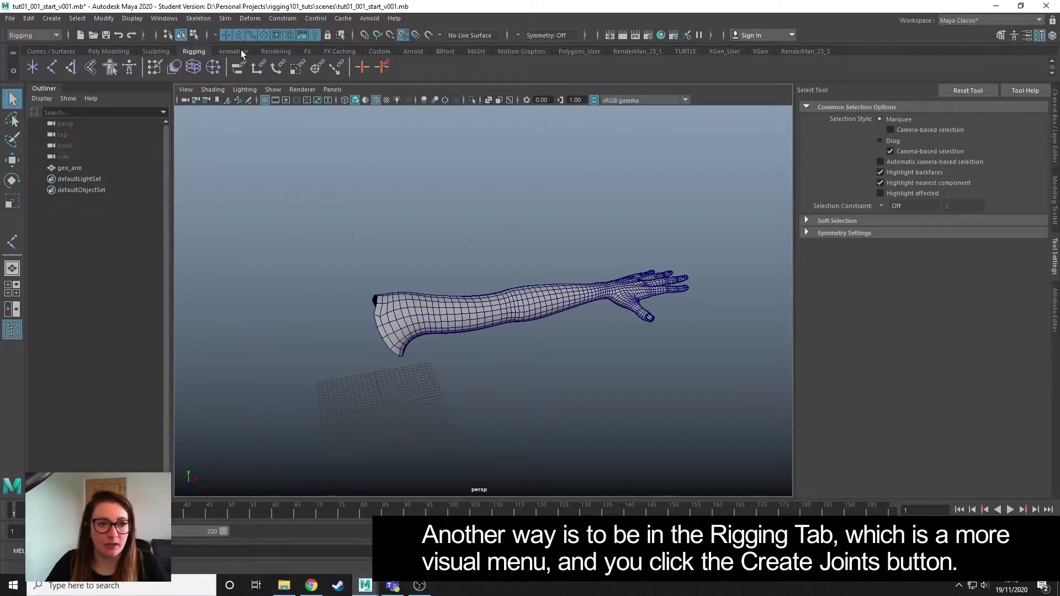
{"action": "left_click", "coordinate": [52, 68]}
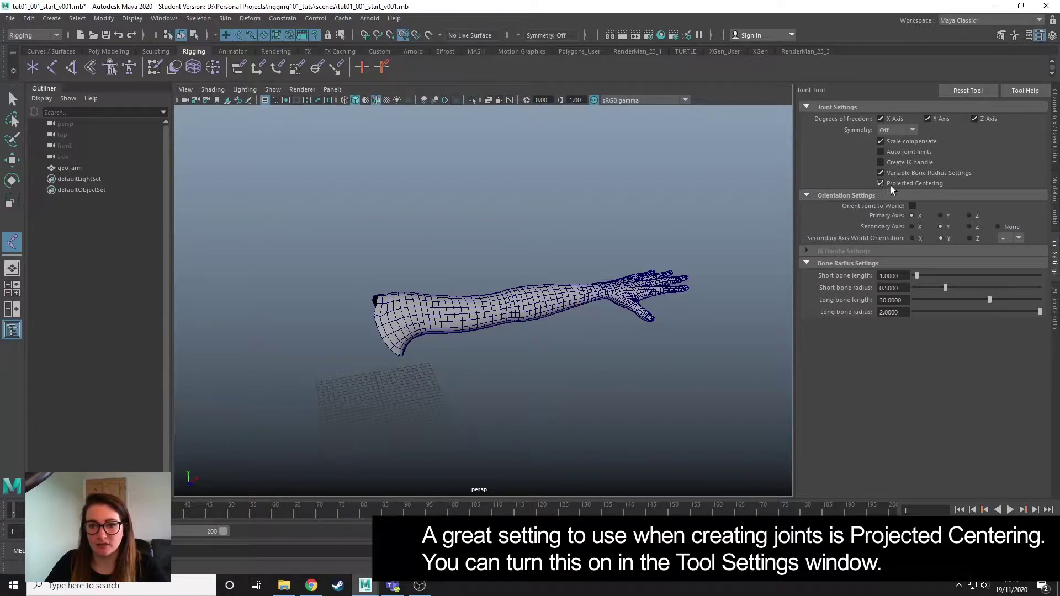
{"action": "left_click_drag", "start_coordinate": [552, 353], "coordinate": [465, 337], "text": "alt"}
{"action": "key", "text": "space"}
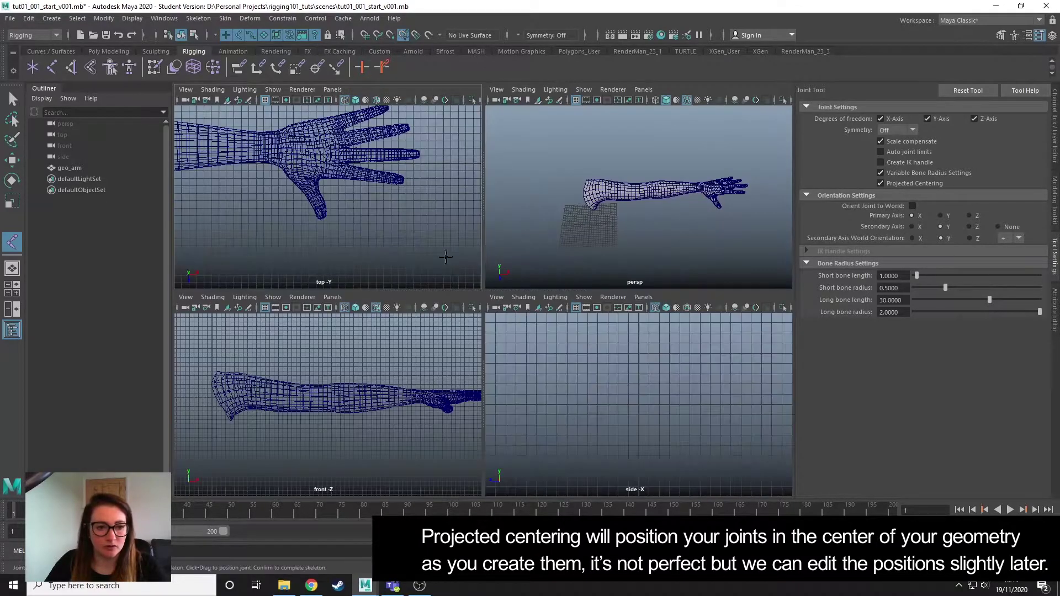
{"action": "key", "text": "space"}
{"action": "right_click_drag", "start_coordinate": [626, 318], "coordinate": [334, 310], "text": "alt"}
{"action": "middle_click_drag", "start_coordinate": [334, 310], "coordinate": [597, 289], "text": "alt"}
{"action": "right_click_drag", "start_coordinate": [204, 279], "coordinate": [243, 276], "text": "alt"}
{"action": "middle_click_drag", "start_coordinate": [242, 276], "coordinate": [356, 295], "text": "alt"}
{"action": "right_click_drag", "start_coordinate": [357, 295], "coordinate": [362, 295], "text": "alt"}
{"action": "scroll", "coordinate": [362, 296], "scroll_direction": "up", "scroll_amount": 2}
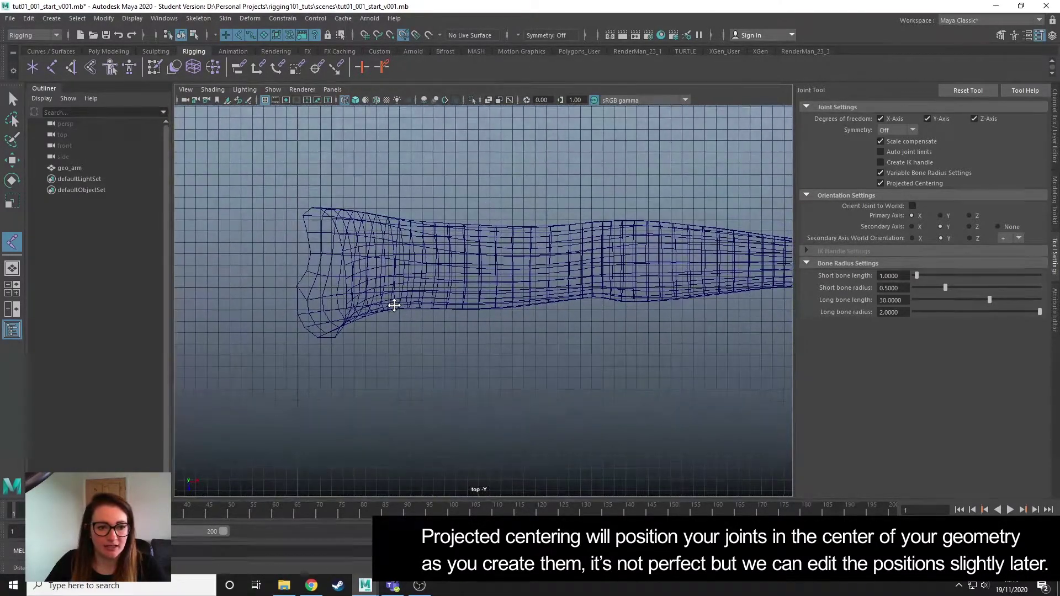
{"action": "left_click", "coordinate": [356, 266]}
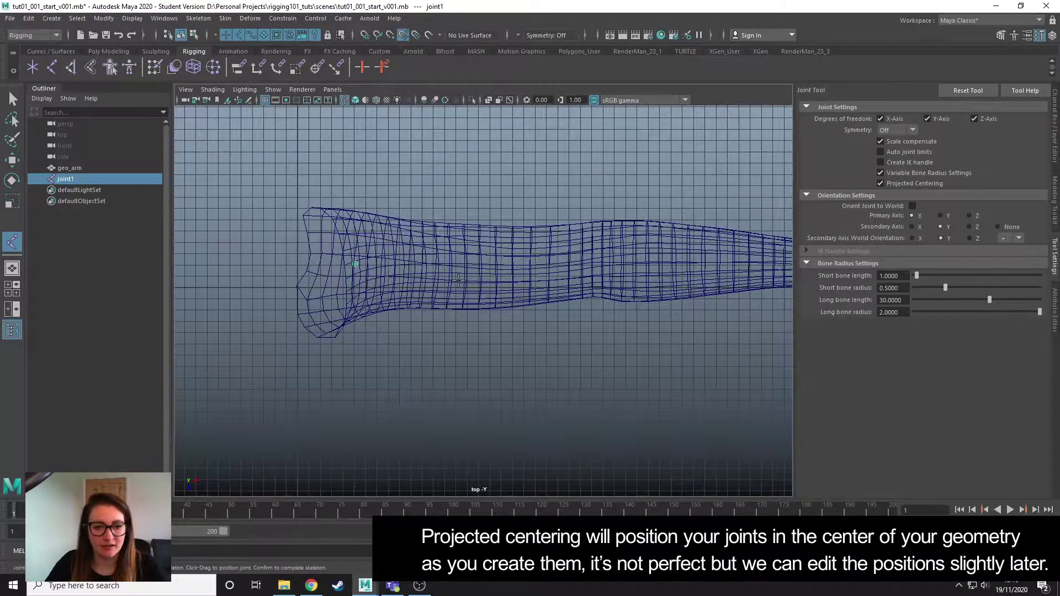
Step: Place the elbow joint in the top view, slightly further back in the arm than the shoulder joint
{"action": "key", "text": "space"}
{"action": "key", "text": "space"}
{"action": "left_click_drag", "start_coordinate": [605, 231], "coordinate": [386, 359], "text": "alt"}
{"action": "key", "text": "space"}
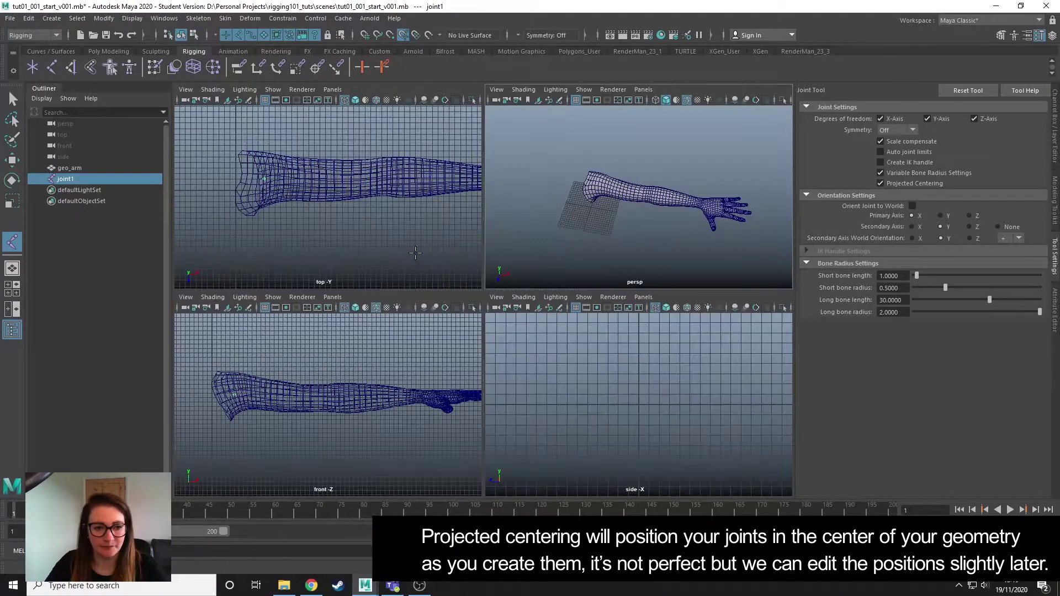
{"action": "key", "text": "space"}
{"action": "right_click_drag", "start_coordinate": [471, 281], "coordinate": [560, 284], "text": "alt"}
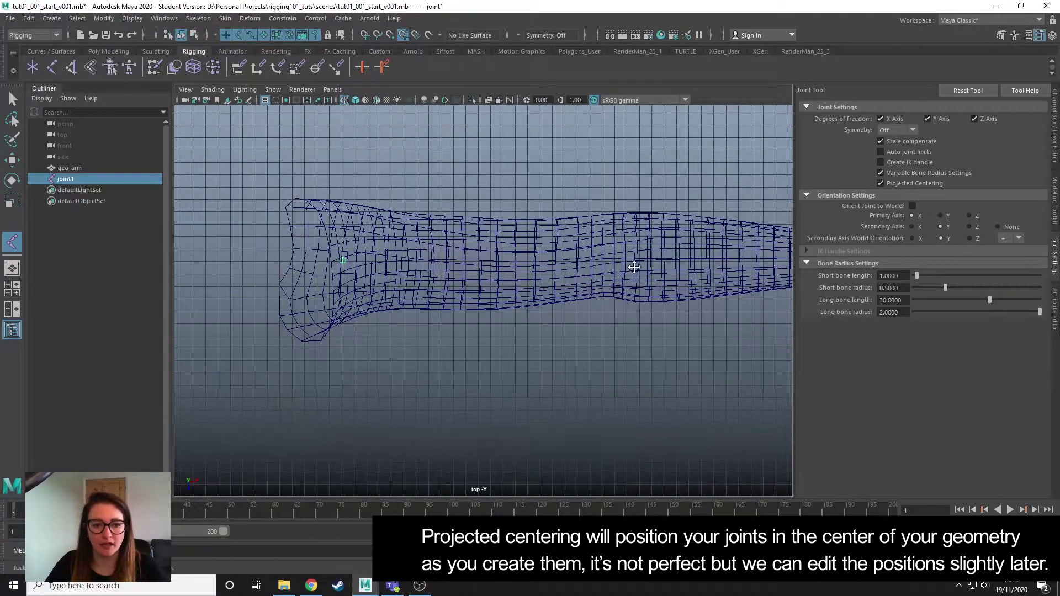
{"action": "middle_click_drag", "start_coordinate": [634, 267], "coordinate": [555, 299], "text": "alt"}
{"action": "right_click_drag", "start_coordinate": [598, 311], "coordinate": [579, 310], "text": "alt"}
{"action": "middle_click_drag", "start_coordinate": [588, 274], "coordinate": [560, 284], "text": "alt"}
{"action": "right_click_drag", "start_coordinate": [591, 299], "coordinate": [569, 302], "text": "alt"}
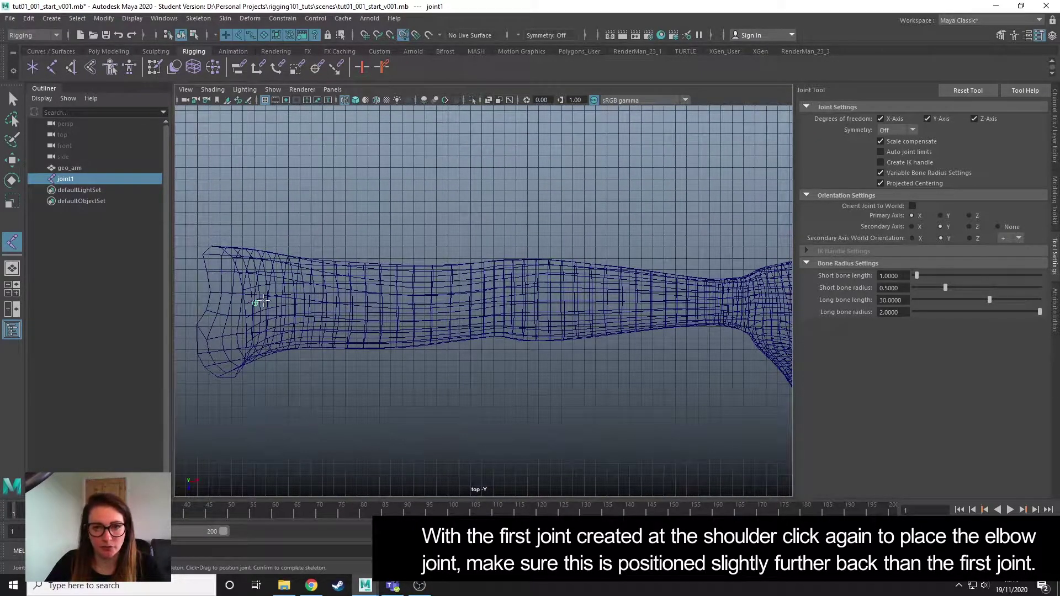
{"action": "left_click", "coordinate": [513, 277]}
Step: Place the wrist joint at the narrow part before the hand and complete the arm joint chain
{"action": "middle_click_drag", "start_coordinate": [625, 304], "coordinate": [558, 284], "text": "alt"}
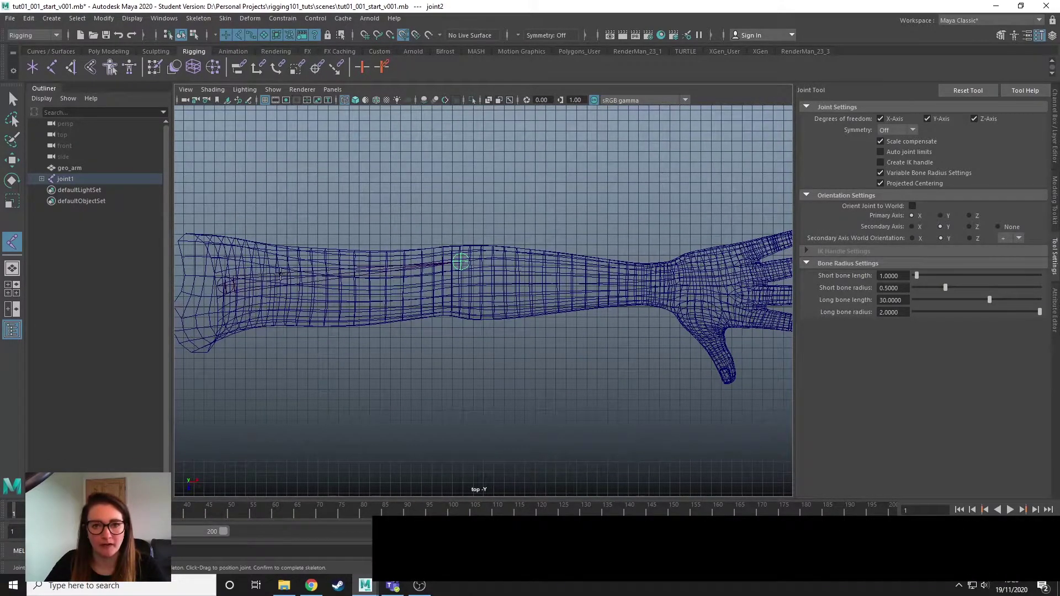
{"action": "left_click", "coordinate": [661, 283]}
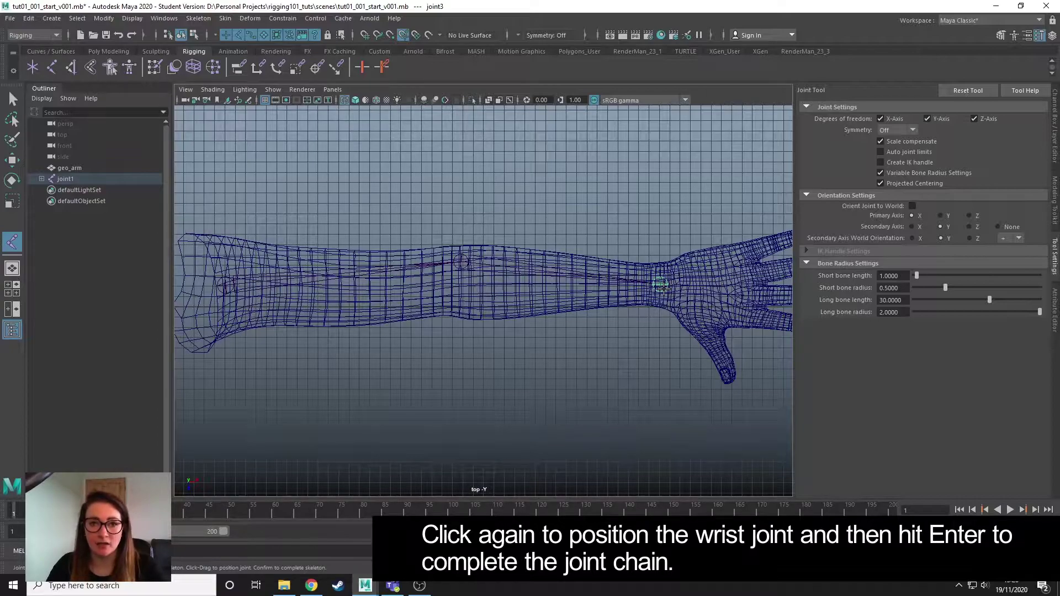
{"action": "key", "text": "Return"}
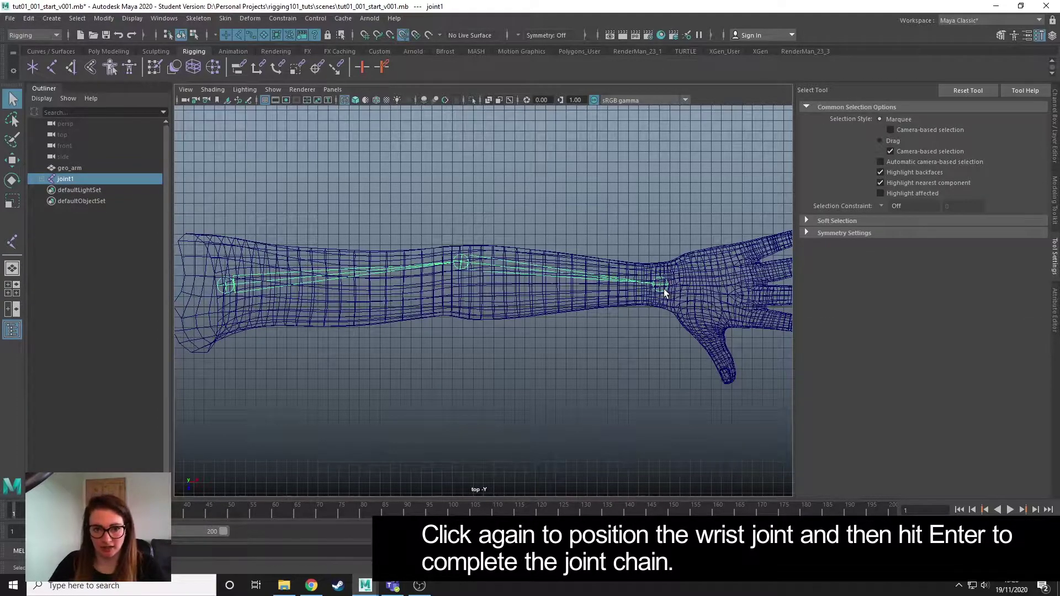
{"action": "key", "text": "space"}
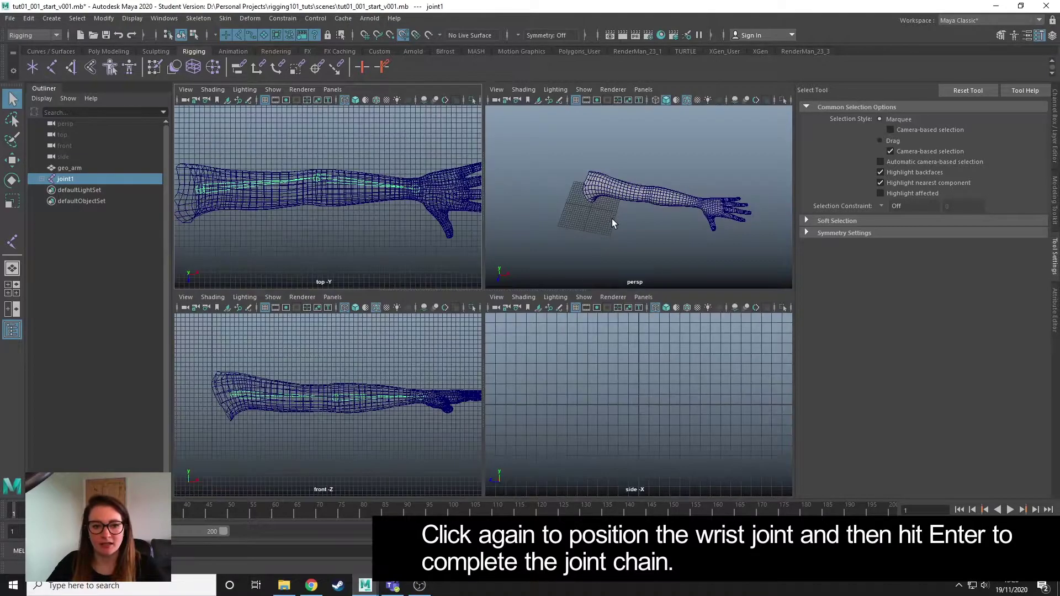
{"action": "key", "text": "space"}
{"action": "left_click_drag", "start_coordinate": [417, 356], "coordinate": [472, 351], "text": "alt"}
{"action": "key", "text": "space"}
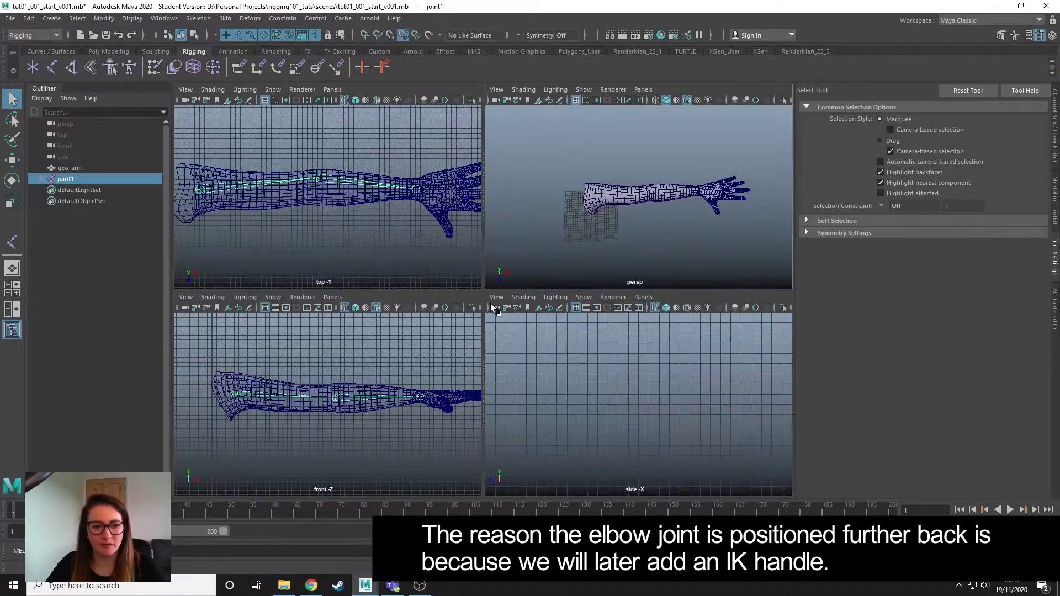
{"action": "key", "text": "space"}
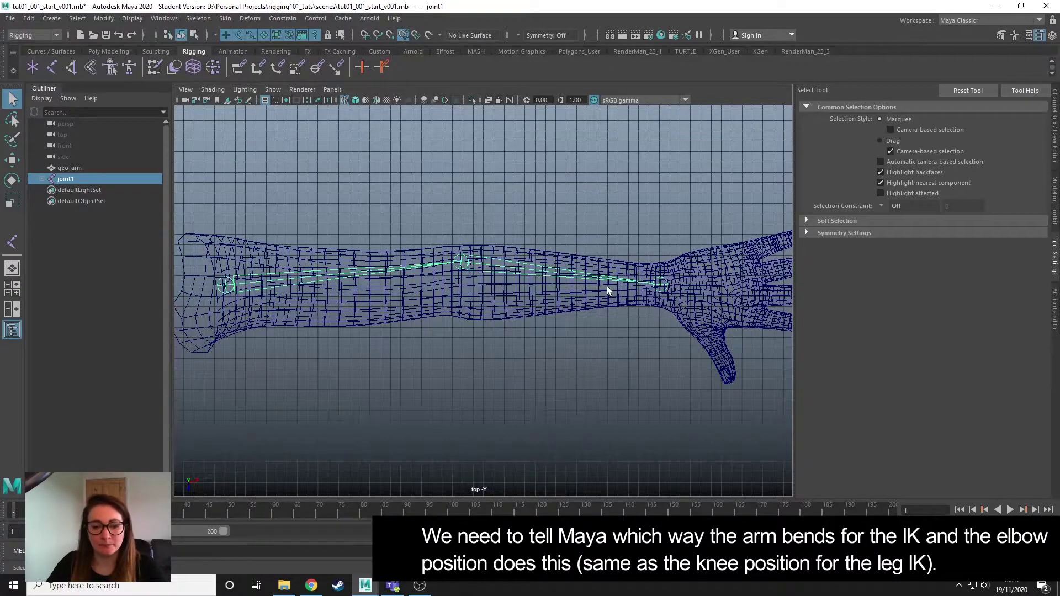
Step: Extend the chain from the wrist joint with four joints along the little finger, ending at the fingertip, and complete it
{"action": "right_click_drag", "start_coordinate": [668, 322], "coordinate": [638, 320], "text": "alt"}
{"action": "middle_click_drag", "start_coordinate": [654, 322], "coordinate": [649, 316], "text": "alt"}
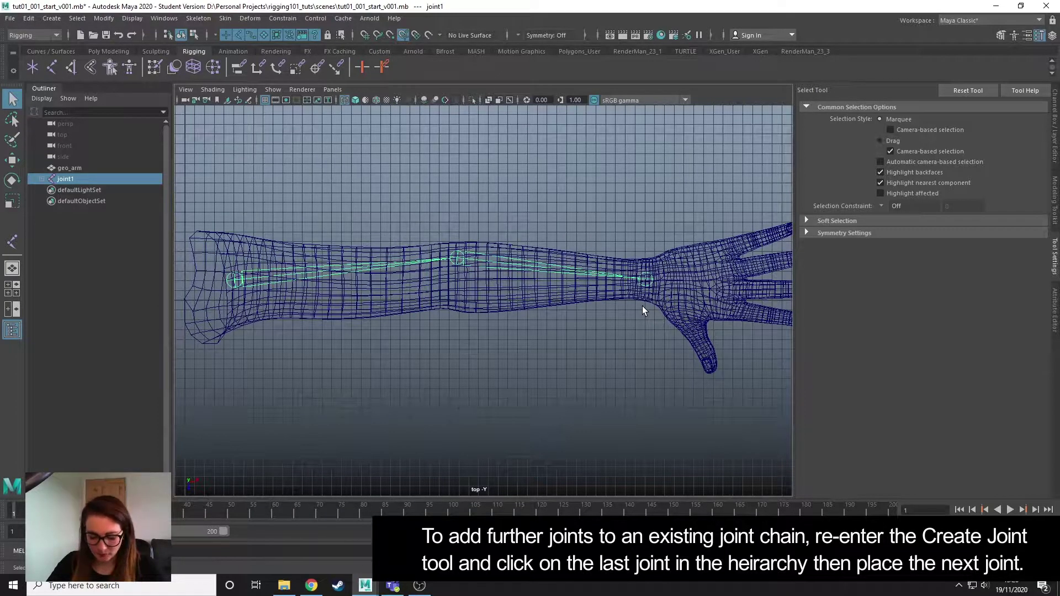
{"action": "middle_click_drag", "start_coordinate": [701, 307], "coordinate": [585, 326], "text": "alt"}
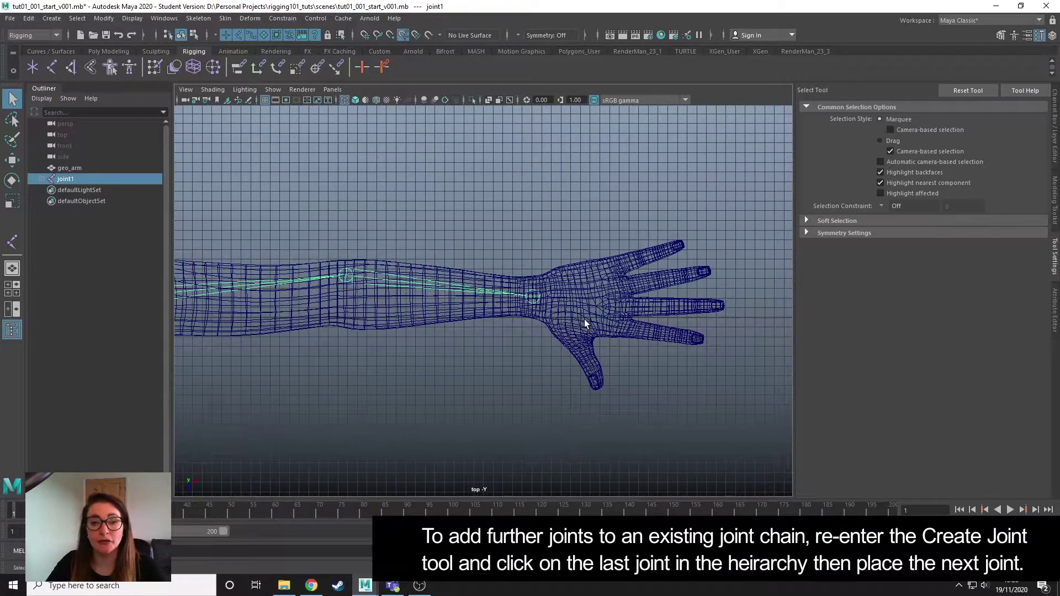
{"action": "right_click_drag", "start_coordinate": [442, 327], "coordinate": [548, 339], "text": "alt"}
{"action": "middle_click_drag", "start_coordinate": [547, 339], "coordinate": [513, 332], "text": "alt"}
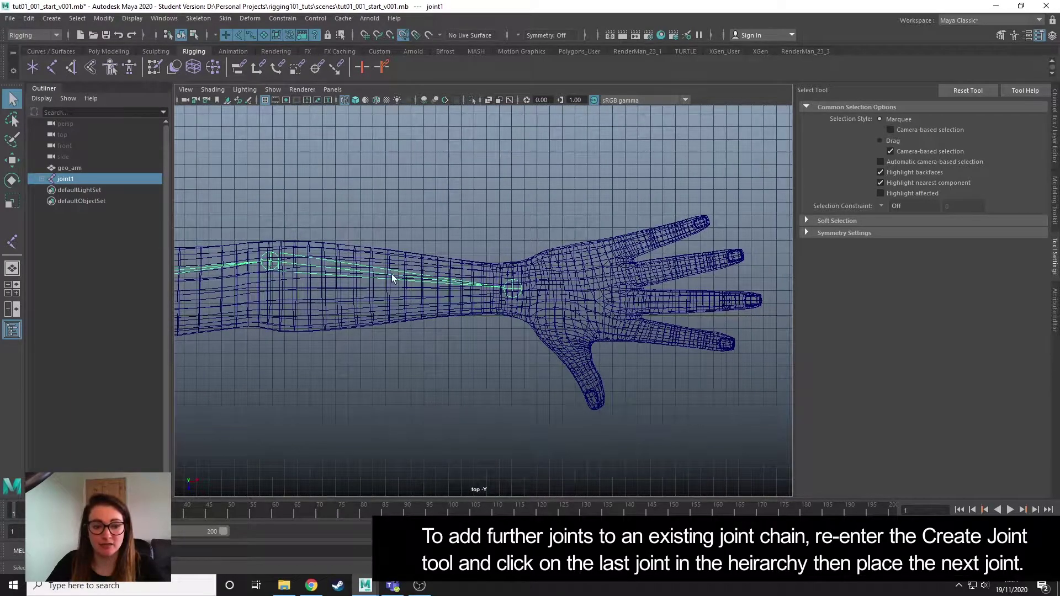
{"action": "left_click", "coordinate": [52, 67]}
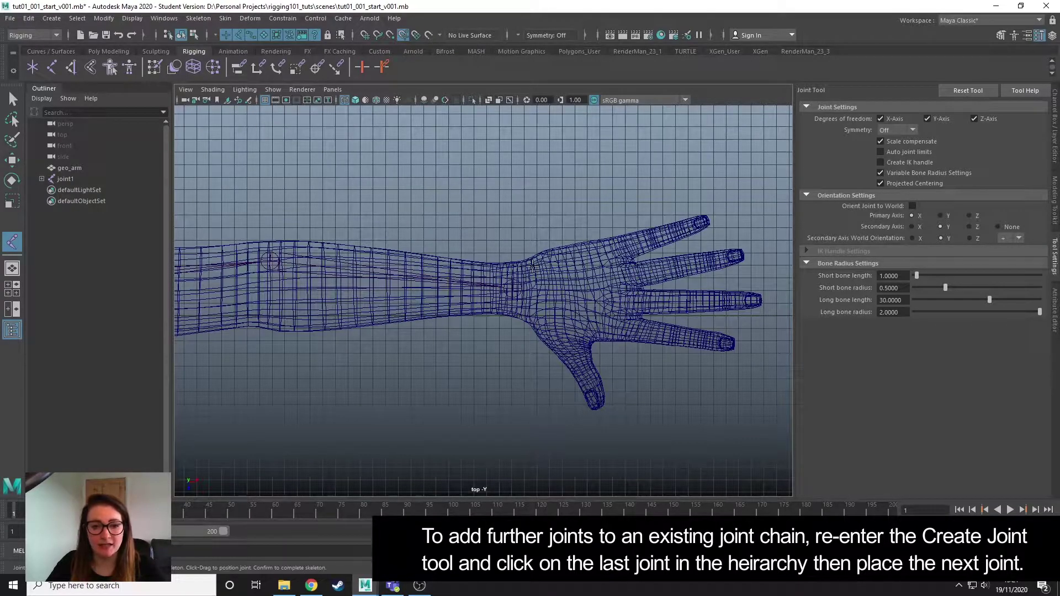
{"action": "left_click", "coordinate": [513, 287]}
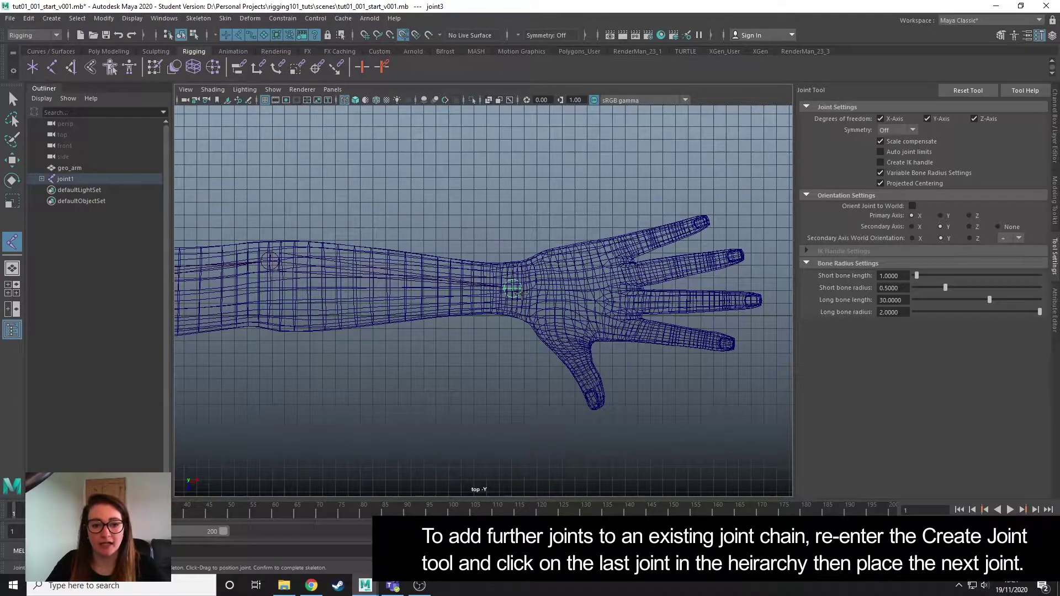
{"action": "left_click", "coordinate": [621, 250]}
{"action": "left_click", "coordinate": [653, 239]}
{"action": "left_click", "coordinate": [680, 231]}
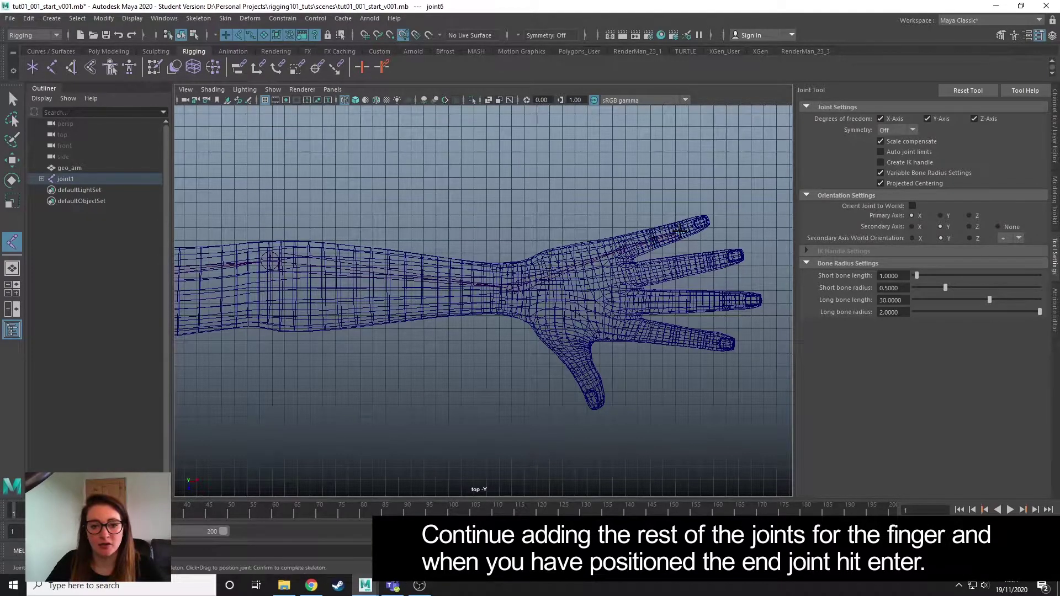
{"action": "left_click", "coordinate": [708, 220]}
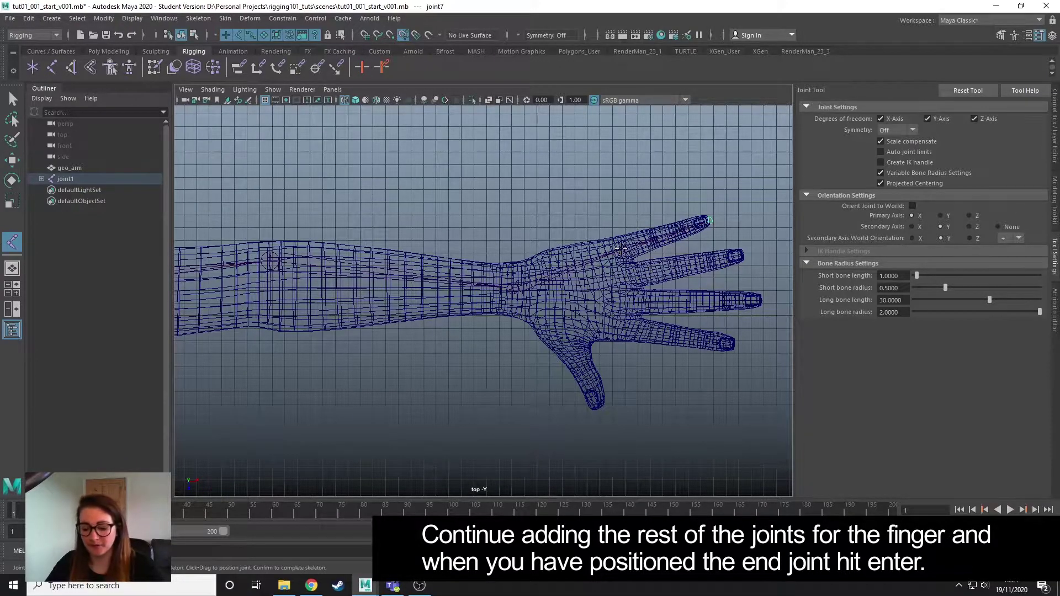
{"action": "key", "text": "Return"}
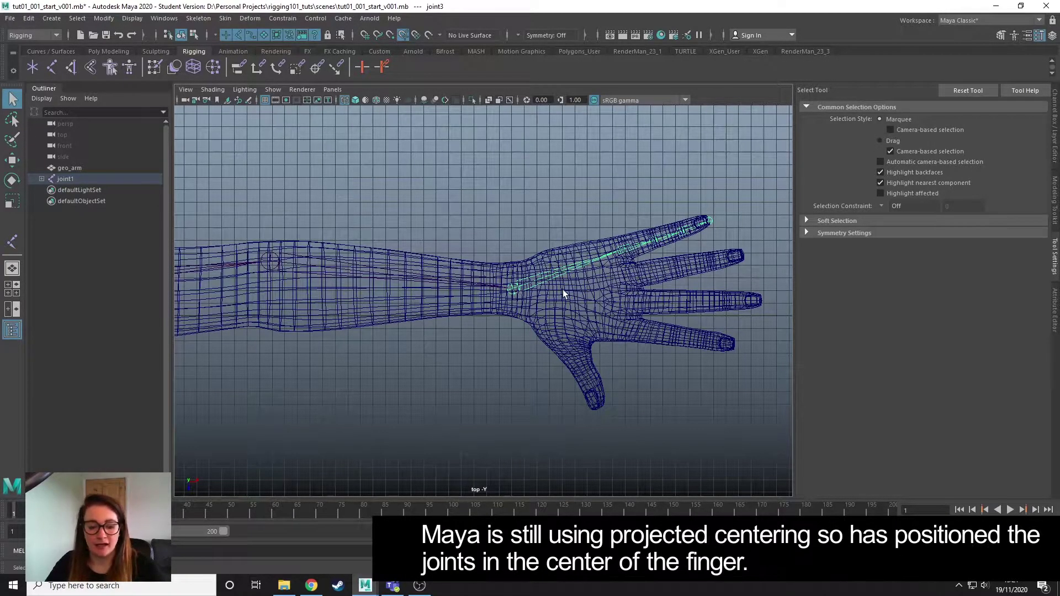
Step: Display the perspective view in wireframe and check how the little finger joints sit inside the mesh
{"action": "key", "text": "space"}
{"action": "key", "text": "space"}
{"action": "left_click_drag", "start_coordinate": [647, 315], "coordinate": [585, 298], "text": "alt"}
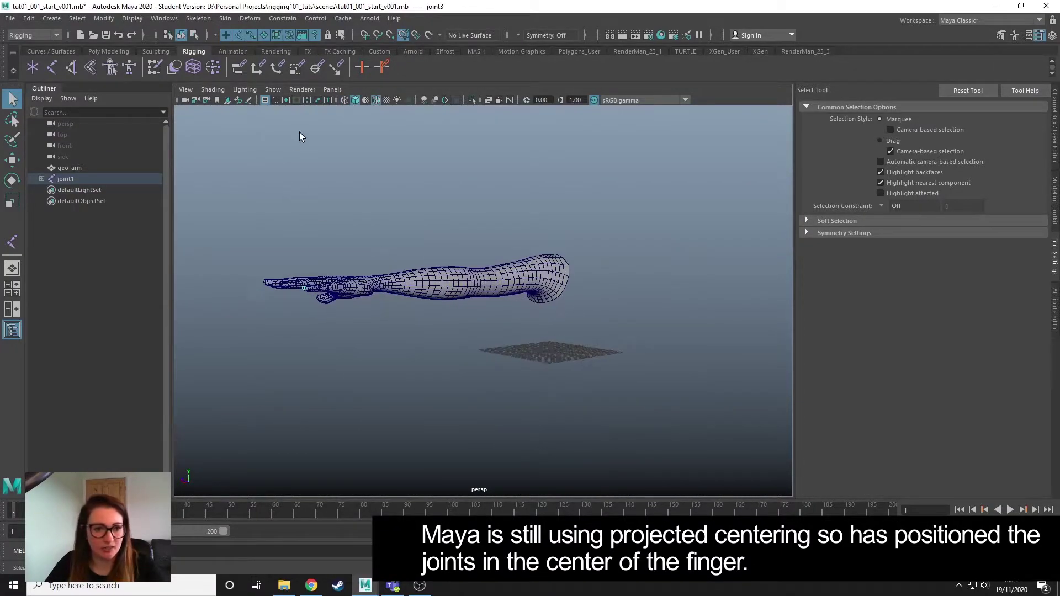
{"action": "left_click", "coordinate": [346, 100]}
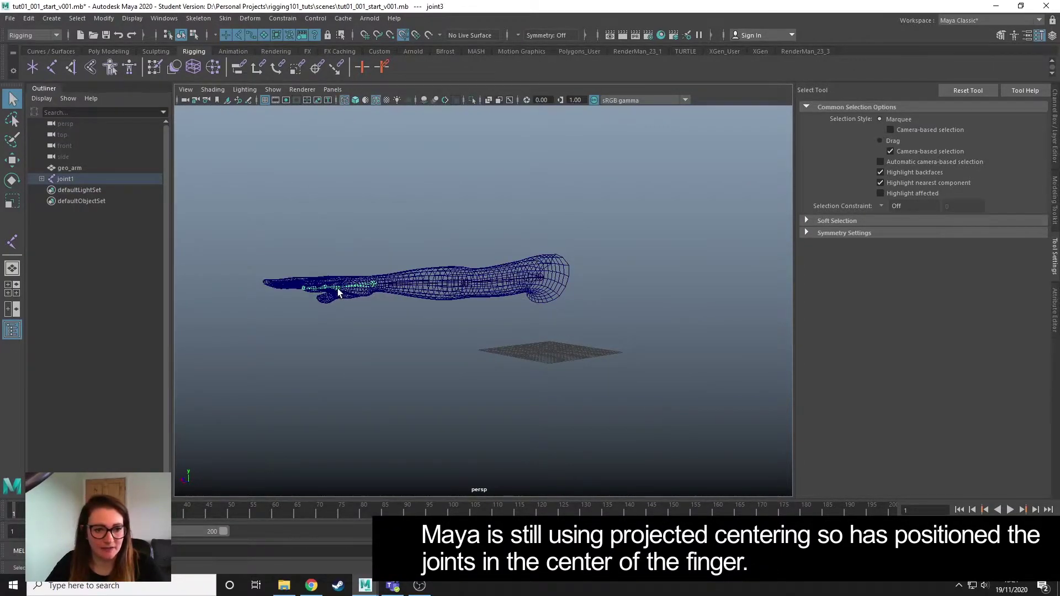
{"action": "key", "text": "space"}
{"action": "key", "text": "space"}
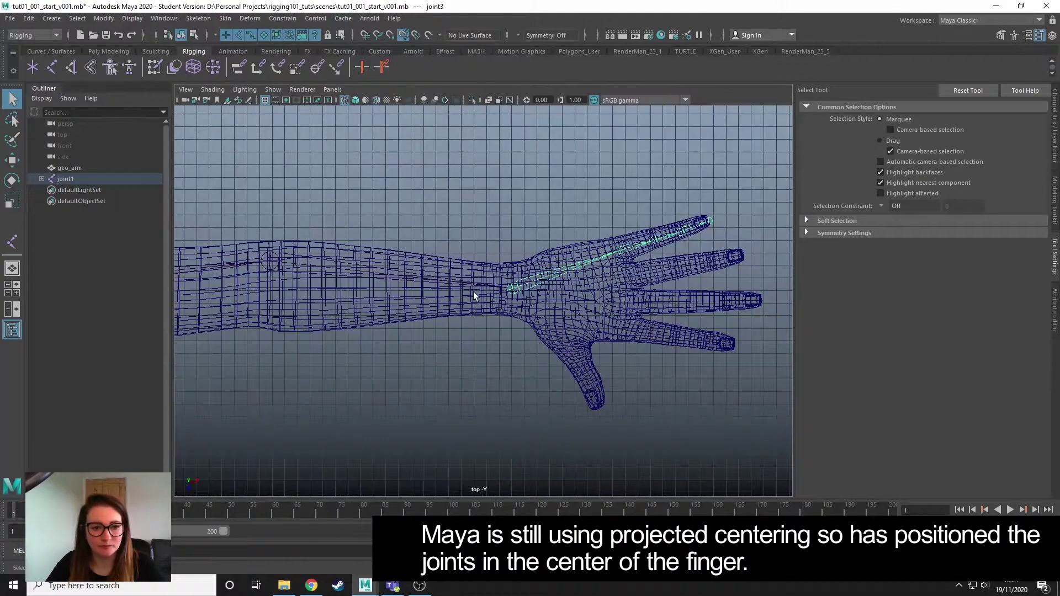
Step: Branch a ring finger chain of four joints from the wrist joint, ending at the fingertip, and complete it
{"action": "scroll", "coordinate": [590, 312], "scroll_direction": "up", "scroll_amount": 3}
{"action": "middle_click_drag", "start_coordinate": [590, 308], "coordinate": [540, 307], "text": "alt"}
{"action": "right_click_drag", "start_coordinate": [672, 298], "coordinate": [655, 288], "text": "alt"}
{"action": "middle_click_drag", "start_coordinate": [655, 288], "coordinate": [599, 297], "text": "alt"}
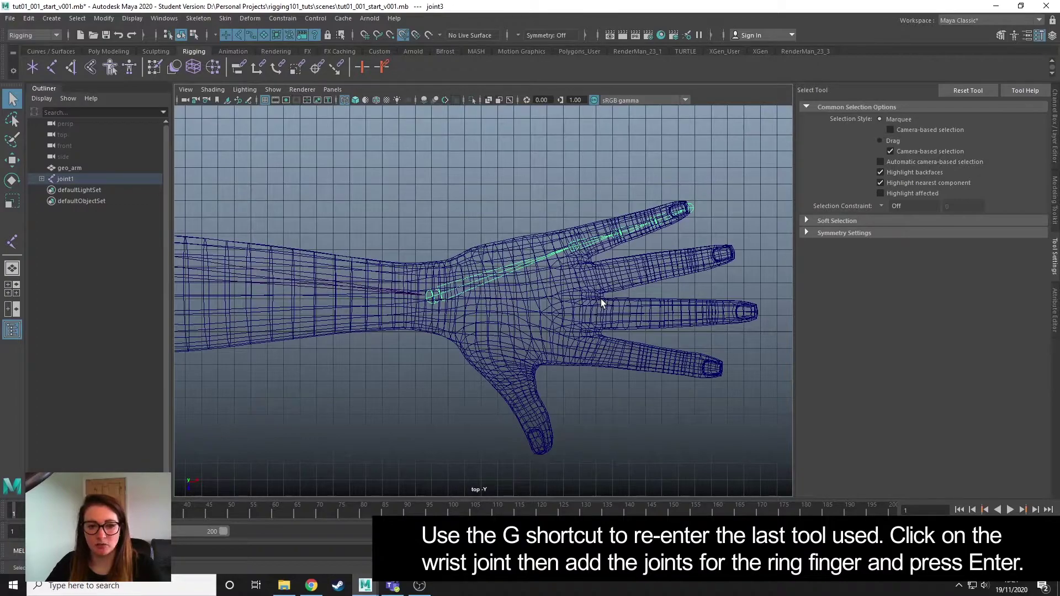
{"action": "key", "text": "g"}
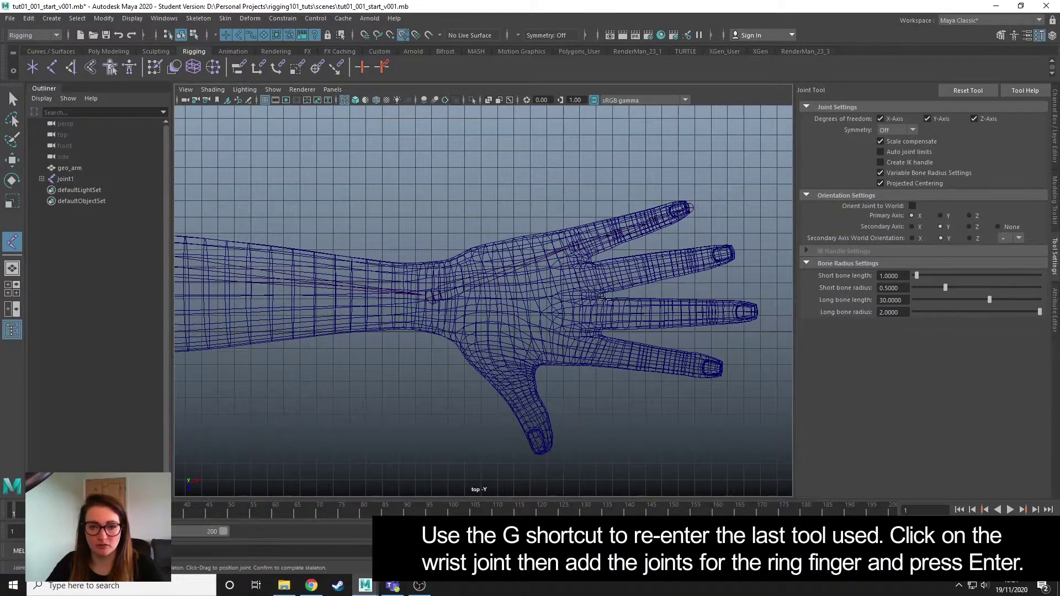
{"action": "left_click", "coordinate": [432, 295]}
{"action": "left_click", "coordinate": [590, 278]}
{"action": "left_click", "coordinate": [645, 268]}
{"action": "left_click", "coordinate": [692, 260]}
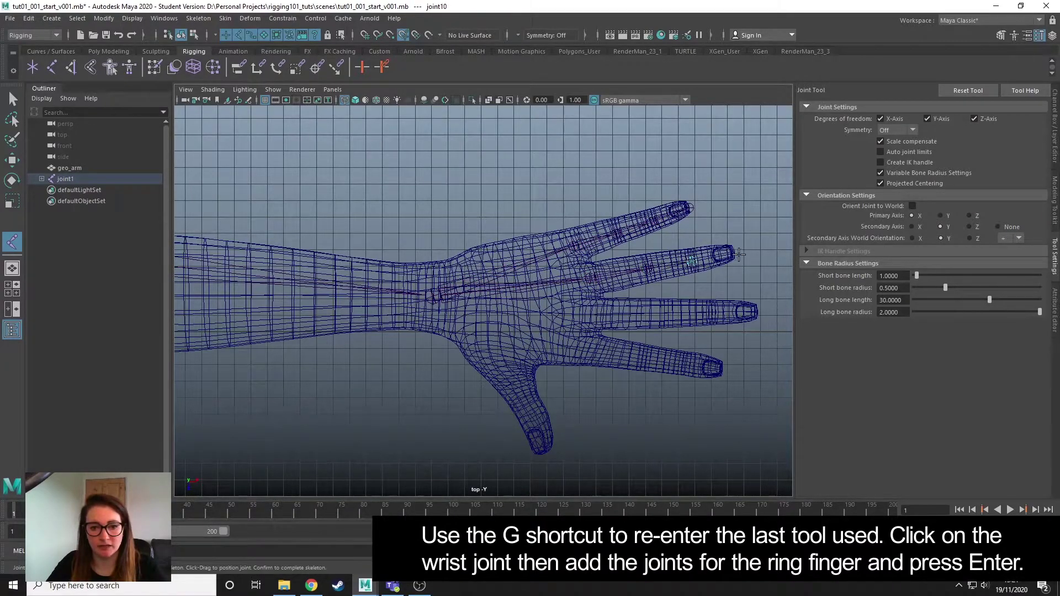
{"action": "key", "text": "Return"}
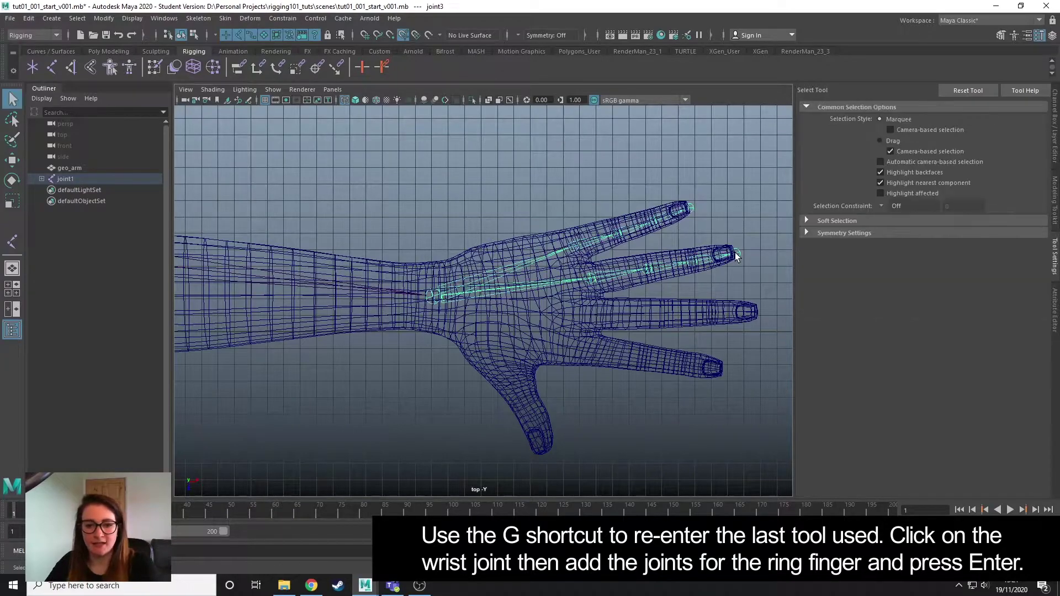
Step: Branch a middle finger joint chain from the wrist joint through the knuckles to the fingertip and complete it
{"action": "key", "text": "g"}
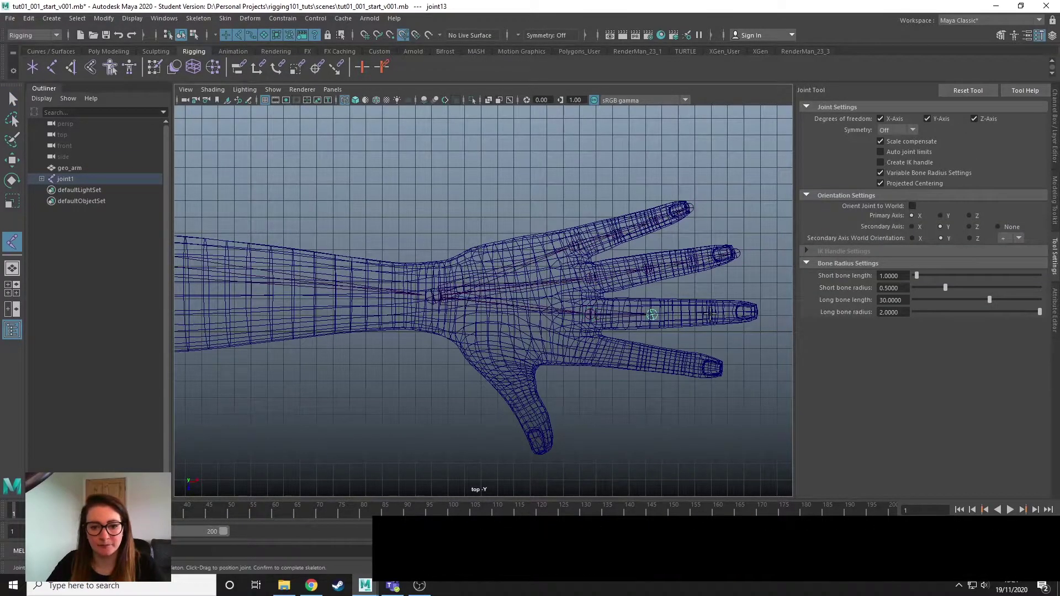
{"action": "left_click", "coordinate": [755, 313]}
{"action": "key", "text": "Return"}
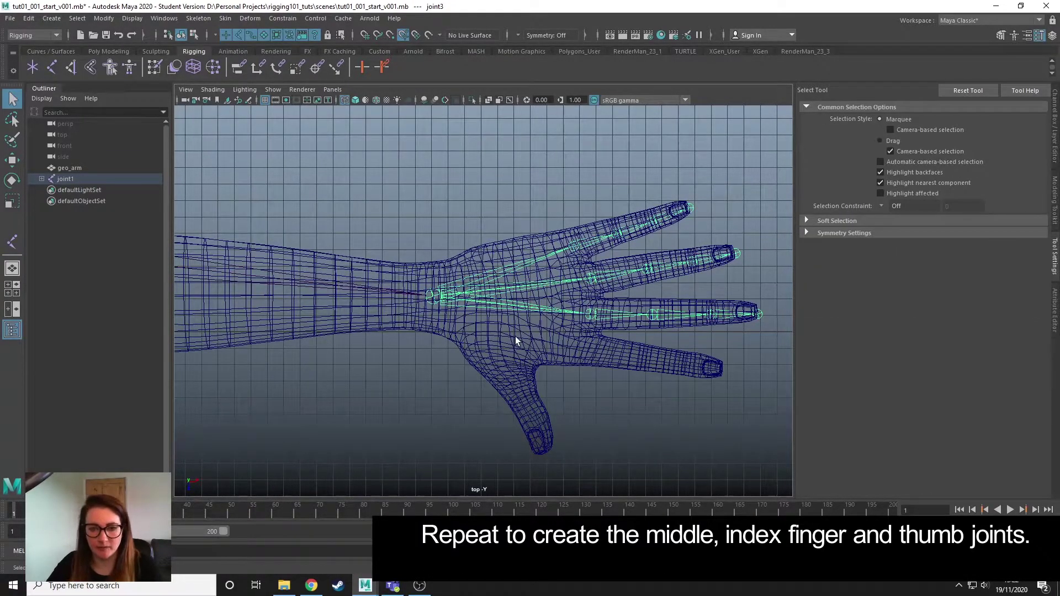
Step: Branch an index finger chain of four joints from the wrist joint through the knuckles to the fingertip
{"action": "key", "text": "g"}
{"action": "left_click", "coordinate": [434, 297]}
{"action": "left_click", "coordinate": [586, 349]}
{"action": "left_click", "coordinate": [640, 359]}
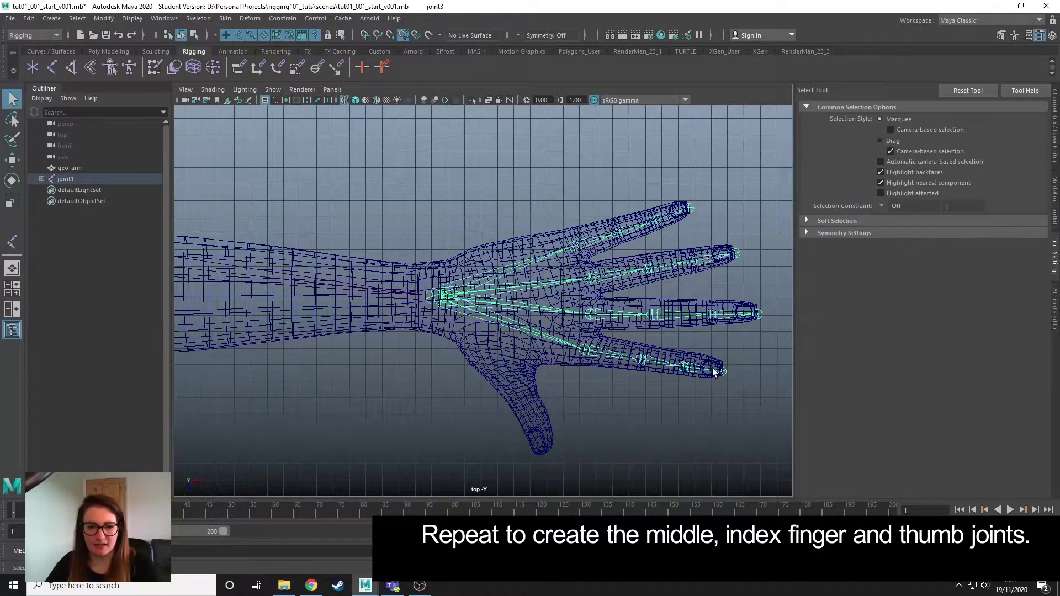
Step: Branch a thumb chain of four joints from the wrist joint, starting at the thumb's base and ending at its tip, and complete it
{"action": "scroll", "coordinate": [481, 364], "scroll_direction": "up", "scroll_amount": 2}
{"action": "scroll", "coordinate": [480, 363], "scroll_direction": "up", "scroll_amount": 2}
{"action": "key", "text": "g"}
{"action": "left_click", "coordinate": [515, 312]}
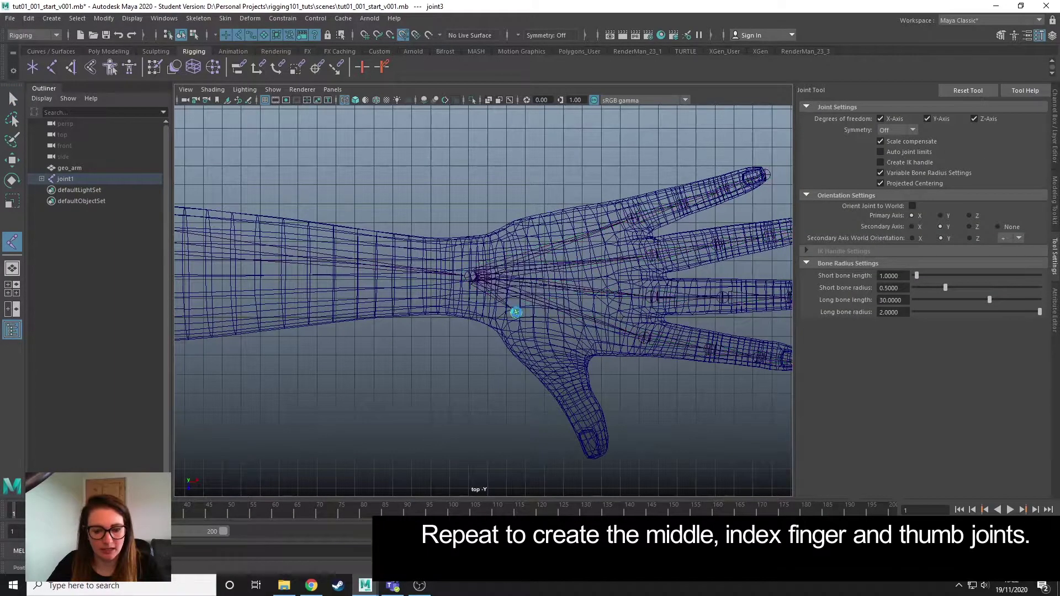
{"action": "left_click", "coordinate": [551, 357]}
{"action": "left_click", "coordinate": [574, 399]}
{"action": "left_click", "coordinate": [601, 456]}
{"action": "key", "text": "Return"}
Step: Maximize the perspective view and examine how the joint skeleton sits inside the whole arm mesh
{"action": "key", "text": "space"}
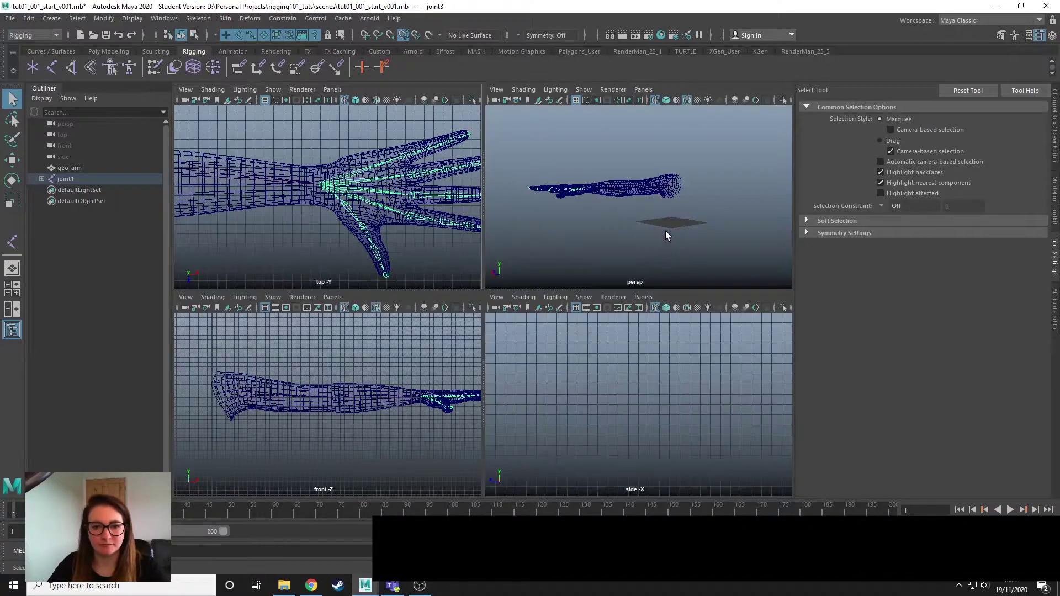
{"action": "key", "text": "space"}
{"action": "left_click_drag", "start_coordinate": [374, 365], "coordinate": [636, 346], "text": "alt"}
{"action": "right_click_drag", "start_coordinate": [533, 328], "coordinate": [649, 331], "text": "alt"}
{"action": "middle_click_drag", "start_coordinate": [648, 332], "coordinate": [594, 334], "text": "alt"}
{"action": "left_click_drag", "start_coordinate": [595, 333], "coordinate": [240, 247], "text": "alt"}
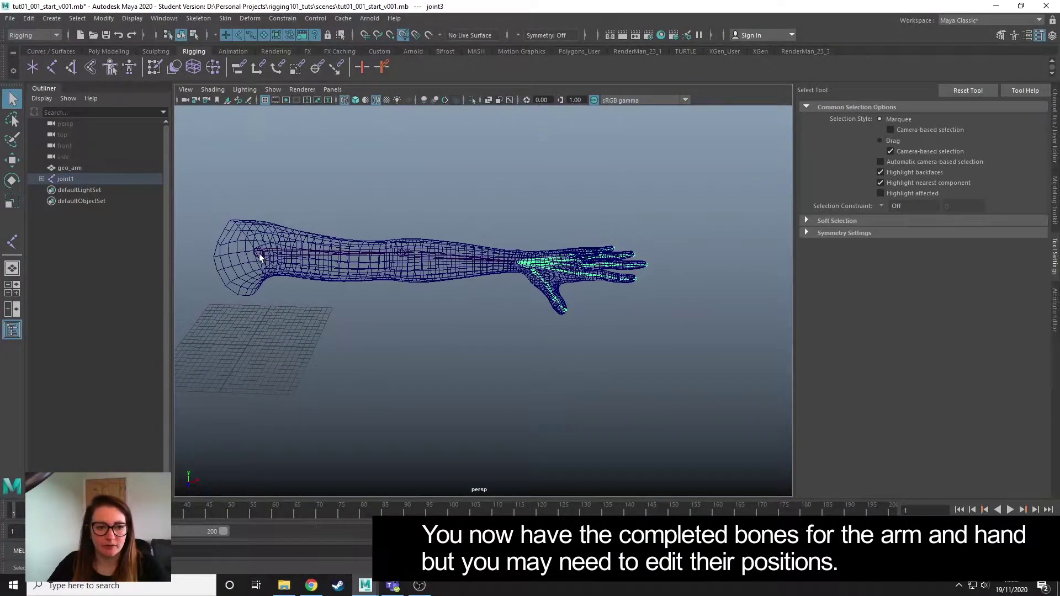
Step: Select the shoulder joint to highlight the whole skeleton and examine the finger and thumb joints inside the hand mesh
{"action": "left_click", "coordinate": [260, 253]}
{"action": "right_click_drag", "start_coordinate": [488, 304], "coordinate": [549, 250], "text": "alt"}
{"action": "middle_click_drag", "start_coordinate": [549, 251], "coordinate": [527, 280], "text": "alt"}
{"action": "left_click_drag", "start_coordinate": [627, 256], "coordinate": [722, 240], "text": "alt"}
{"action": "middle_click_drag", "start_coordinate": [723, 239], "coordinate": [588, 288], "text": "alt"}
{"action": "right_click_drag", "start_coordinate": [509, 280], "coordinate": [618, 208], "text": "alt"}
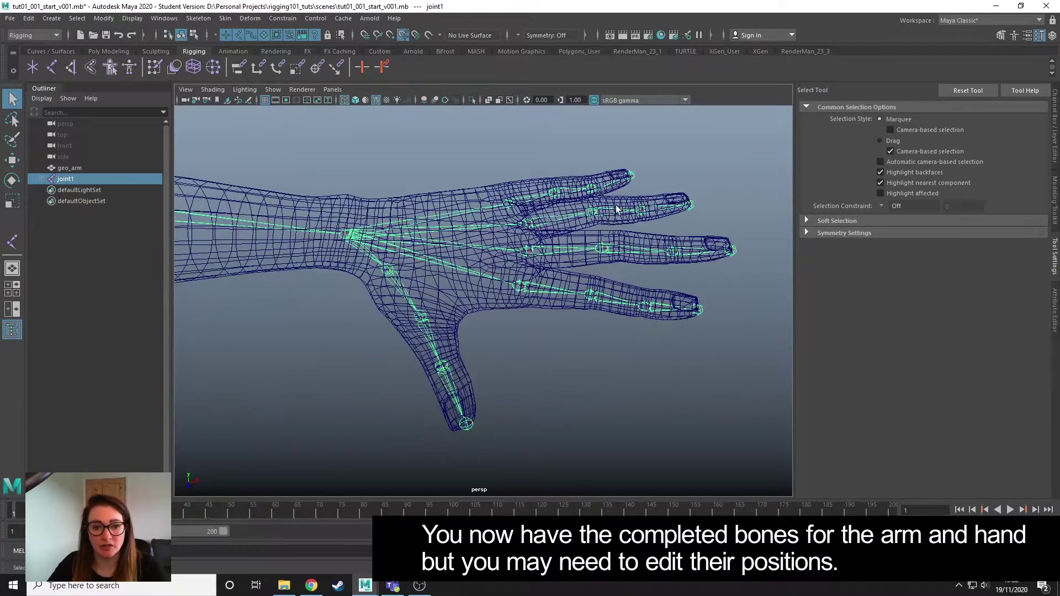
{"action": "middle_click_drag", "start_coordinate": [617, 208], "coordinate": [546, 280], "text": "alt"}
{"action": "right_click_drag", "start_coordinate": [466, 307], "coordinate": [523, 279], "text": "alt"}
{"action": "mouse_move", "coordinate": [523, 279]}
{"action": "left_mouse_down", "text": "alt"}
{"action": "mouse_move", "coordinate": [524, 269]}
{"action": "mouse_move", "coordinate": [523, 290]}
{"action": "left_mouse_up", "text": "alt"}
{"action": "right_click_drag", "start_coordinate": [613, 262], "coordinate": [553, 237], "text": "alt"}
{"action": "middle_click_drag", "start_coordinate": [575, 172], "coordinate": [544, 328], "text": "alt"}
{"action": "right_click_drag", "start_coordinate": [543, 328], "coordinate": [635, 260], "text": "alt"}
{"action": "middle_click_drag", "start_coordinate": [635, 260], "coordinate": [618, 290], "text": "alt"}
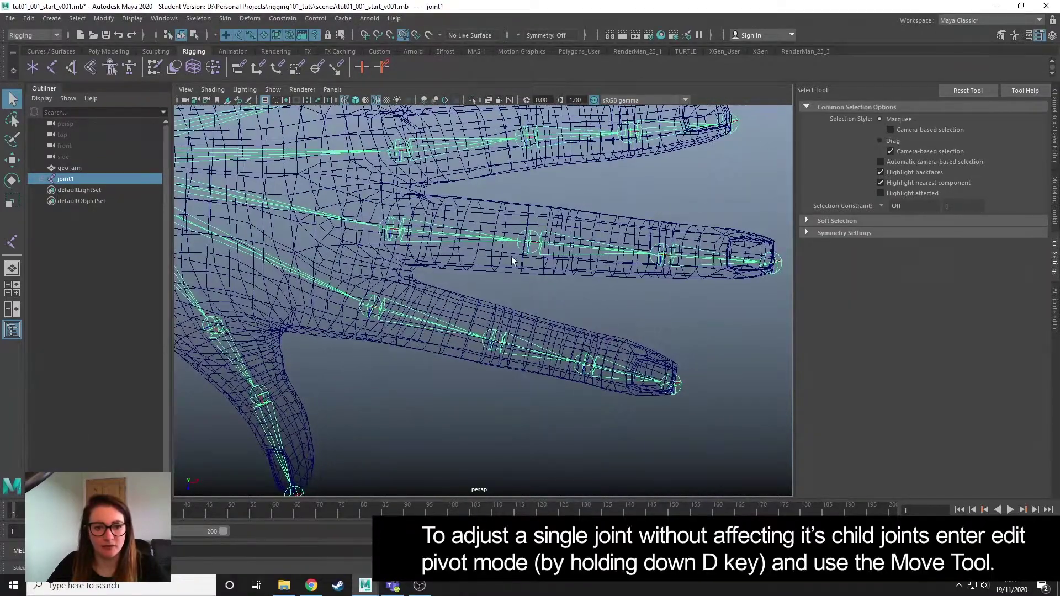
Step: Try moving the middle finger's second joint toward the fingertip together with its child joints, and undo the move
{"action": "left_click", "coordinate": [529, 238]}
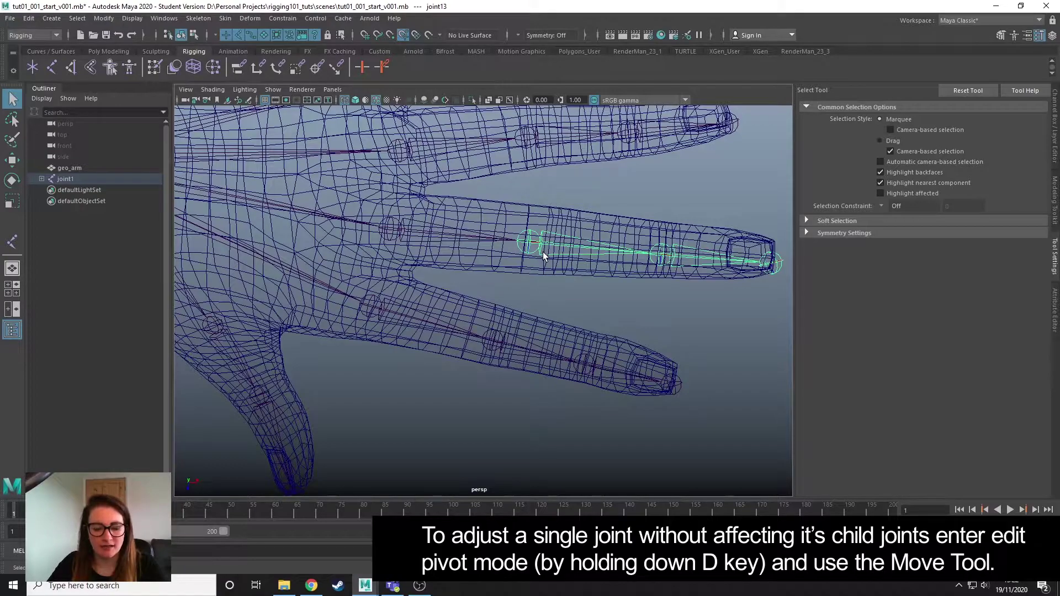
{"action": "key", "text": "w"}
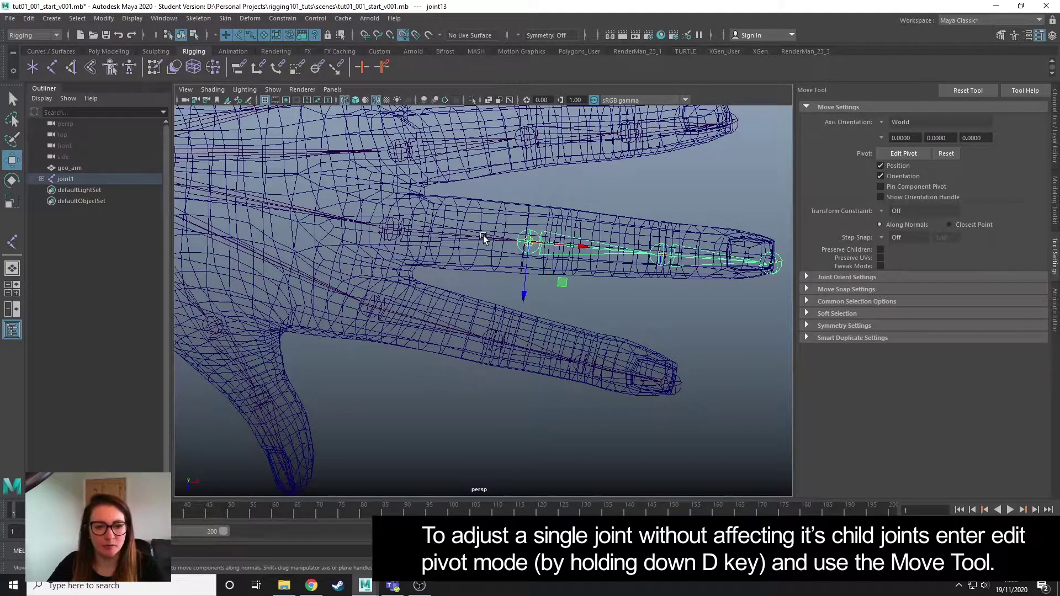
{"action": "left_click_drag", "start_coordinate": [579, 247], "coordinate": [606, 249]}
{"action": "key", "text": "ctrl+z"}
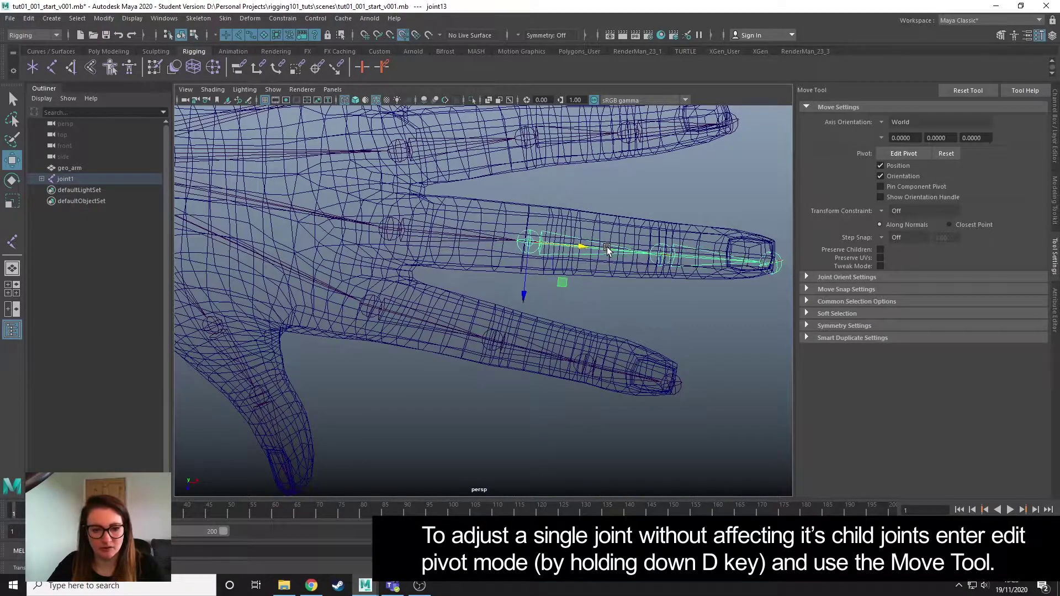
Step: Move only the middle finger's second joint toward the fingertip in edit pivot mode, leaving its child joints in place
{"action": "key", "text": "d"}
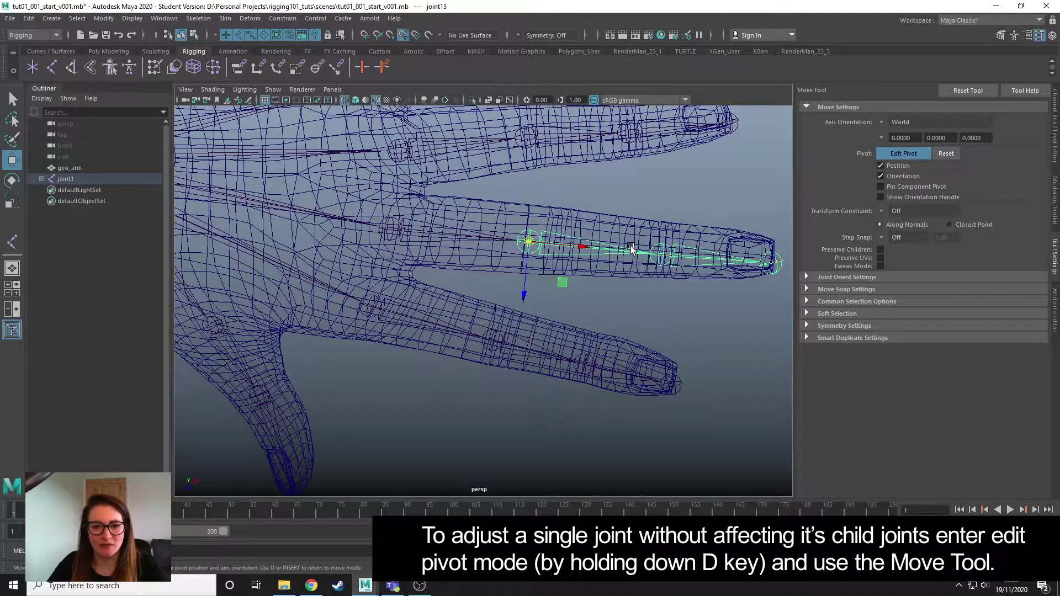
{"action": "left_click_drag", "start_coordinate": [580, 246], "coordinate": [605, 247]}
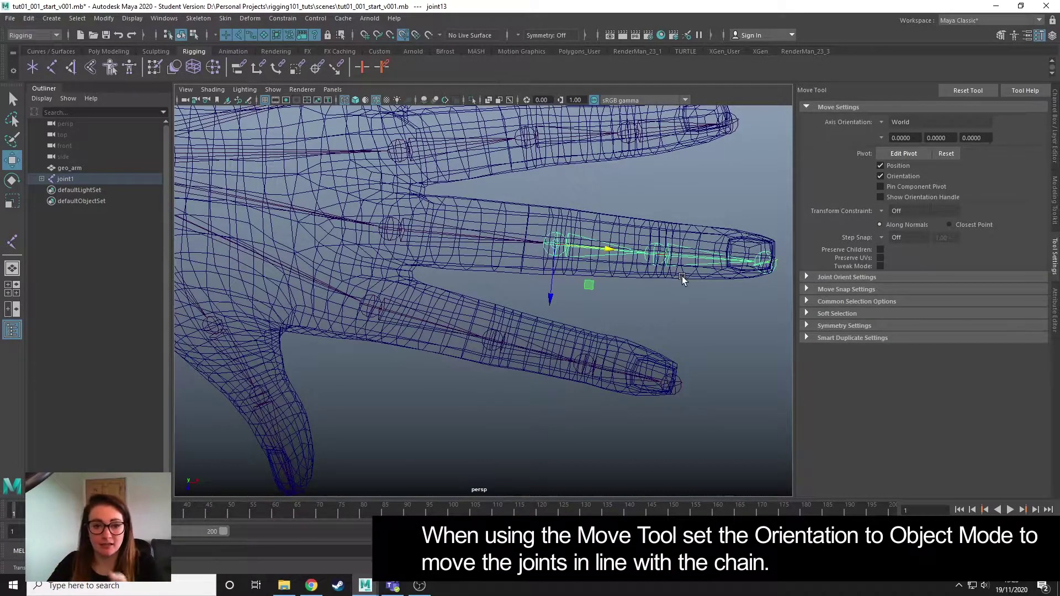
{"action": "key", "text": "ctrl+z"}
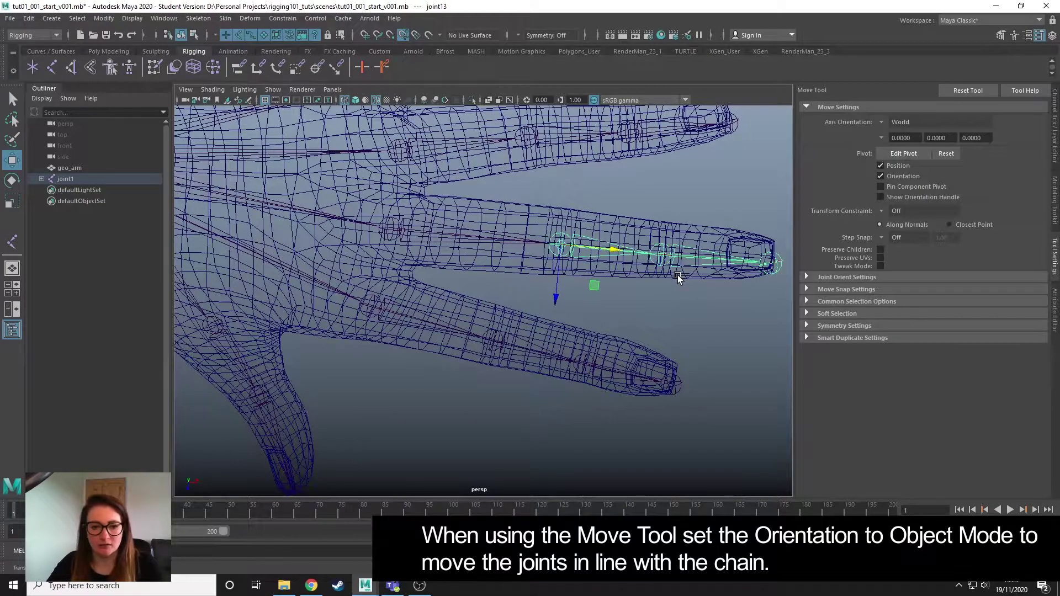
{"action": "key", "text": "ctrl+z"}
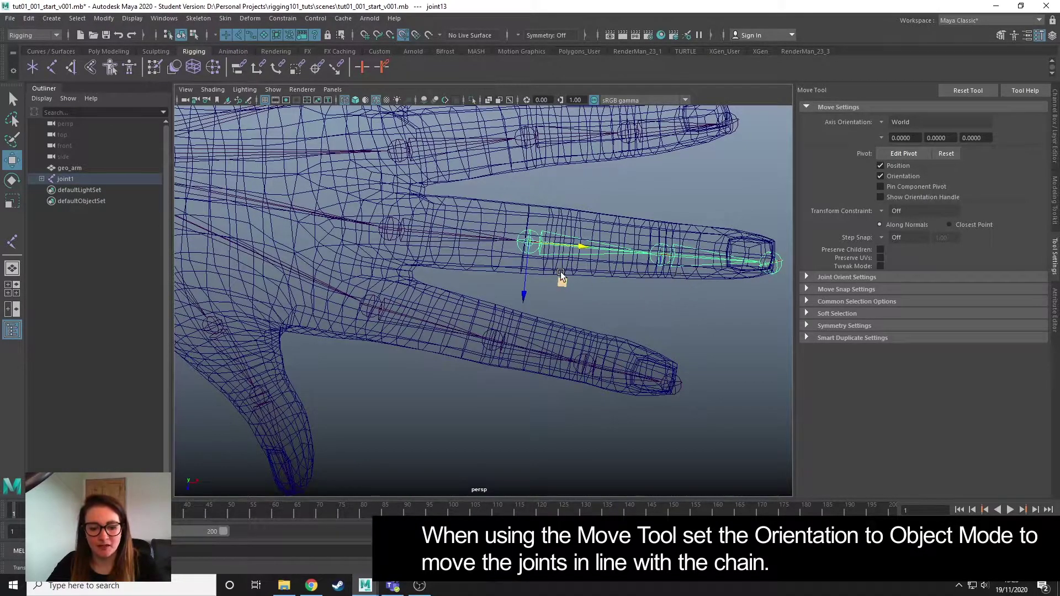
{"action": "key", "text": "d"}
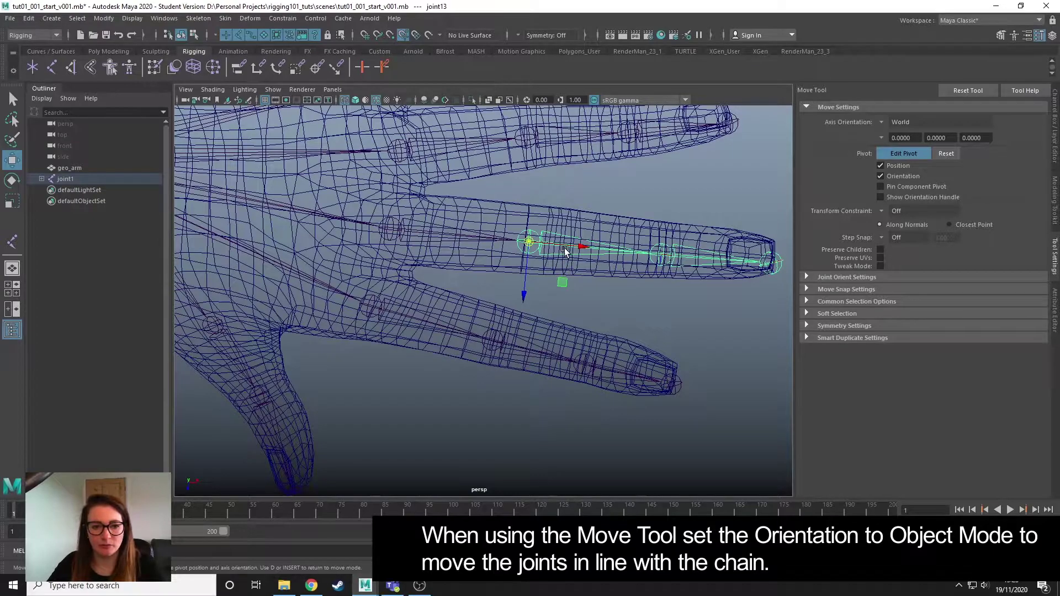
{"action": "left_click_drag", "start_coordinate": [579, 247], "coordinate": [610, 253]}
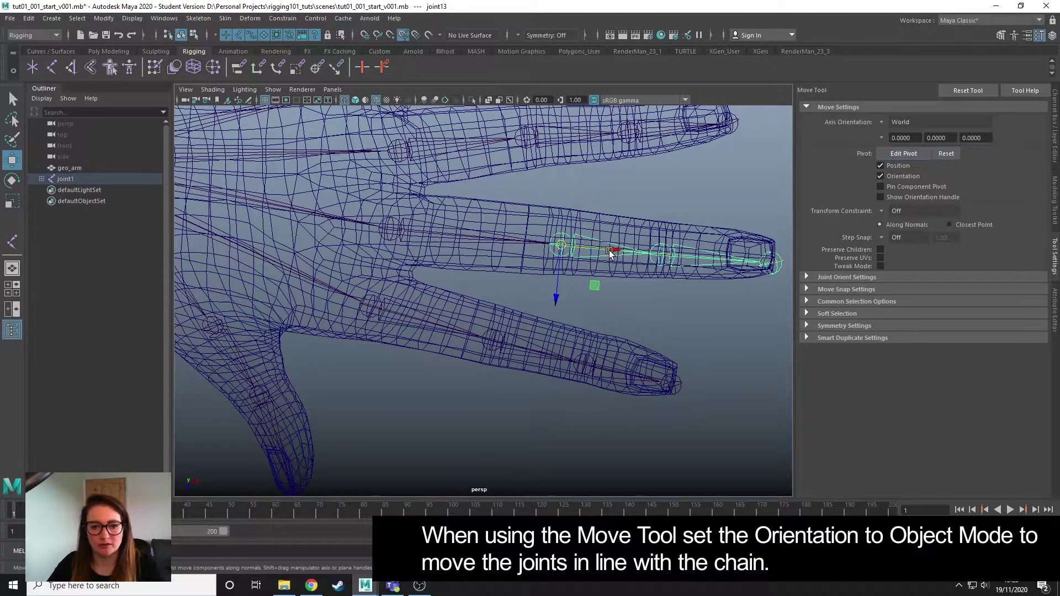
Step: Try shifting only the ring finger's second joint along the world X axis in edit pivot mode, and undo the shift
{"action": "left_click_drag", "start_coordinate": [694, 319], "coordinate": [525, 379], "text": "alt"}
{"action": "right_click_drag", "start_coordinate": [525, 378], "coordinate": [531, 377], "text": "alt"}
{"action": "middle_click_drag", "start_coordinate": [499, 266], "coordinate": [520, 369], "text": "alt"}
{"action": "right_click_drag", "start_coordinate": [520, 369], "coordinate": [597, 360], "text": "alt"}
{"action": "middle_click_drag", "start_coordinate": [462, 345], "coordinate": [490, 362], "text": "alt"}
{"action": "left_click", "coordinate": [459, 282]}
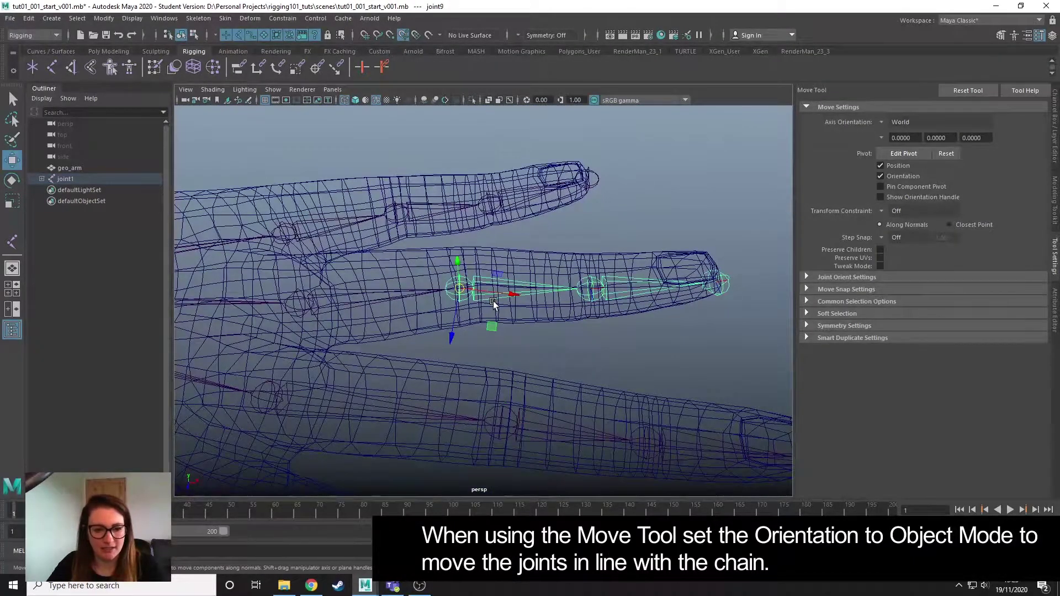
{"action": "key", "text": "d"}
{"action": "left_click_drag", "start_coordinate": [519, 297], "coordinate": [536, 295]}
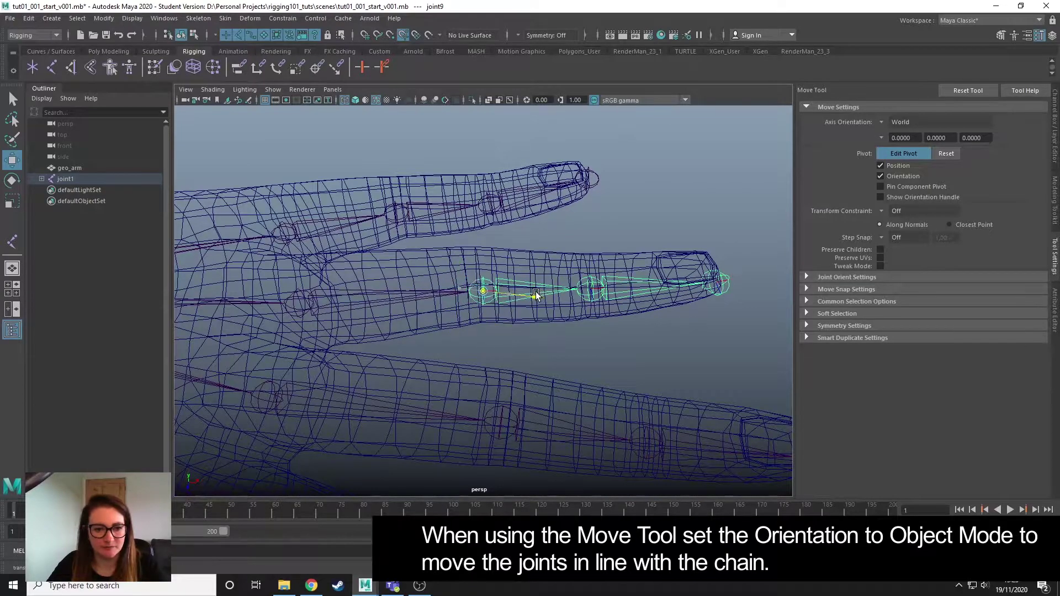
{"action": "key", "text": "ctrl+z"}
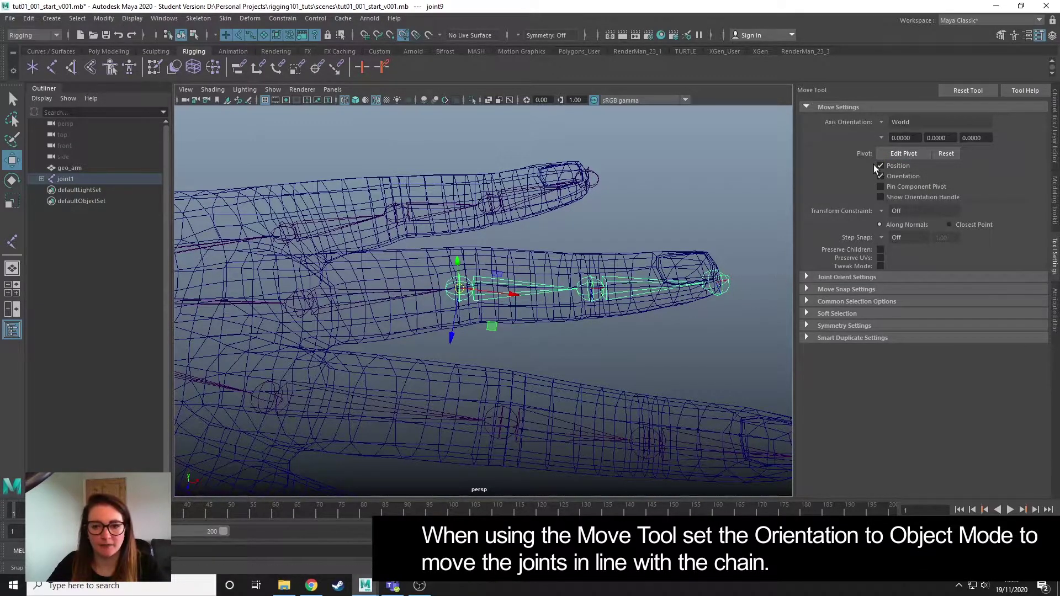
Step: Set the Move Tool's axis orientation to Object and move only the ring finger's second joint along its bone toward the fingertip
{"action": "left_click", "coordinate": [882, 123]}
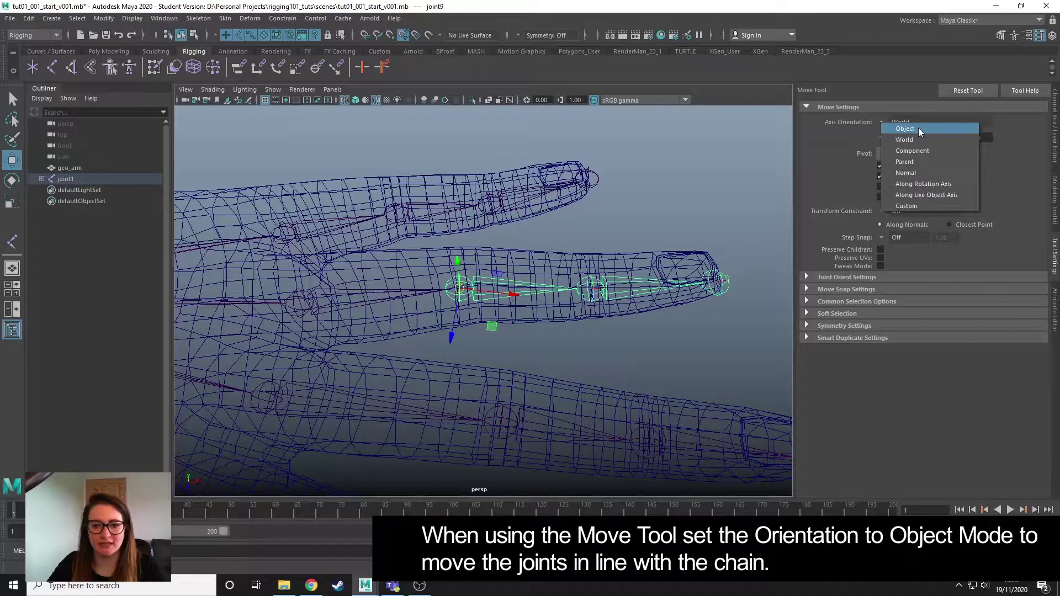
{"action": "left_click", "coordinate": [919, 128]}
{"action": "key", "text": "d"}
{"action": "left_click_drag", "start_coordinate": [509, 289], "coordinate": [519, 289]}
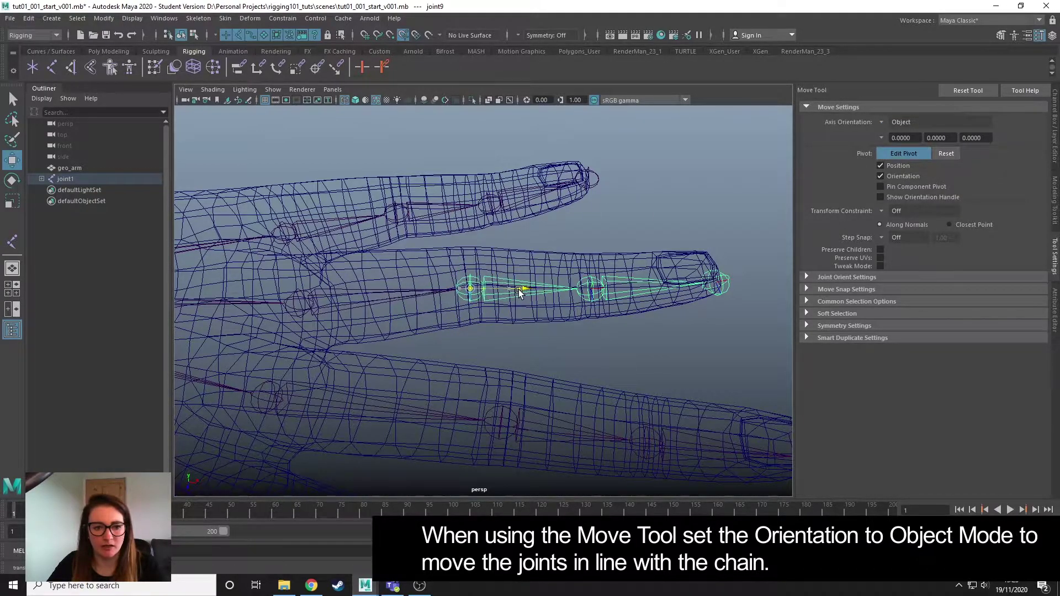
{"action": "key", "text": "d"}
Step: Select further finger joints one at a time and check or nudge their positions inside the mesh
{"action": "left_click_drag", "start_coordinate": [708, 329], "coordinate": [569, 337], "text": "alt"}
{"action": "middle_click_drag", "start_coordinate": [568, 335], "coordinate": [559, 372], "text": "alt"}
{"action": "scroll", "coordinate": [648, 260], "scroll_direction": "down", "scroll_amount": 1}
{"action": "middle_click_drag", "start_coordinate": [648, 259], "coordinate": [640, 281], "text": "alt"}
{"action": "left_click", "coordinate": [633, 258]}
{"action": "left_click_drag", "start_coordinate": [638, 309], "coordinate": [639, 313]}
{"action": "scroll", "coordinate": [639, 312], "scroll_direction": "down", "scroll_amount": 1}
{"action": "middle_click_drag", "start_coordinate": [553, 157], "coordinate": [620, 196], "text": "alt"}
{"action": "left_click", "coordinate": [619, 195]}
{"action": "left_click_drag", "start_coordinate": [596, 240], "coordinate": [594, 244]}
{"action": "scroll", "coordinate": [607, 248], "scroll_direction": "down", "scroll_amount": 1}
Step: Shift another single finger joint slightly along its bone in edit pivot mode, without moving its child joints
{"action": "middle_click_drag", "start_coordinate": [469, 338], "coordinate": [563, 270], "text": "alt"}
{"action": "left_click_drag", "start_coordinate": [563, 270], "coordinate": [543, 276], "text": "alt"}
{"action": "left_click", "coordinate": [492, 222]}
{"action": "key", "text": "d"}
{"action": "left_click_drag", "start_coordinate": [544, 220], "coordinate": [556, 220]}
Step: Select the remaining hand joints that are off-centre and fine-tune their placement within the mesh
{"action": "middle_click_drag", "start_coordinate": [530, 408], "coordinate": [497, 298], "text": "alt"}
{"action": "left_click_drag", "start_coordinate": [497, 298], "coordinate": [552, 304], "text": "alt"}
{"action": "left_click", "coordinate": [637, 311]}
{"action": "left_click_drag", "start_coordinate": [638, 313], "coordinate": [639, 326], "text": "alt"}
{"action": "left_click_drag", "start_coordinate": [575, 381], "coordinate": [575, 384]}
{"action": "left_click", "coordinate": [506, 322]}
Step: Viewing the hand from the side, manually reposition the thumb's end joint vertically within the thumb tip
{"action": "left_click_drag", "start_coordinate": [504, 377], "coordinate": [613, 259]}
{"action": "middle_click_drag", "start_coordinate": [612, 259], "coordinate": [370, 326], "text": "alt"}
{"action": "left_click_drag", "start_coordinate": [370, 326], "coordinate": [610, 284], "text": "alt"}
{"action": "left_click", "coordinate": [575, 301]}
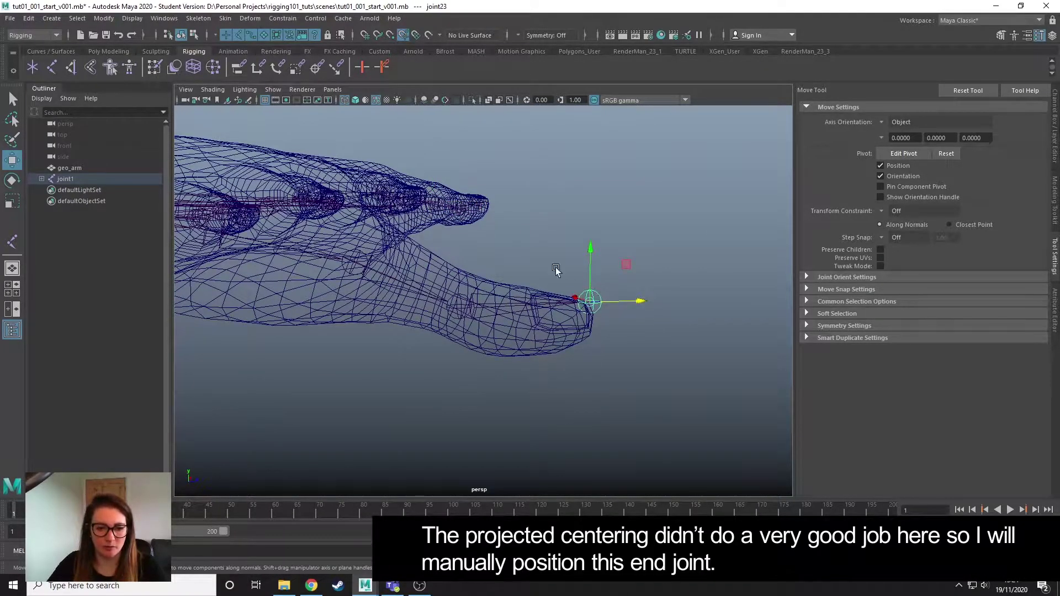
{"action": "mouse_move", "coordinate": [591, 250]}
{"action": "left_mouse_down"}
{"action": "mouse_move", "coordinate": [595, 279]}
{"action": "mouse_move", "coordinate": [649, 298]}
{"action": "mouse_move", "coordinate": [511, 299]}
{"action": "mouse_move", "coordinate": [547, 309]}
{"action": "mouse_move", "coordinate": [590, 252]}
{"action": "left_mouse_up"}
Step: Rename the shoulder joint as bn_l_humerus and its child elbow joint as bn_l_elbow
{"action": "middle_click_drag", "start_coordinate": [648, 371], "coordinate": [794, 332], "text": "alt"}
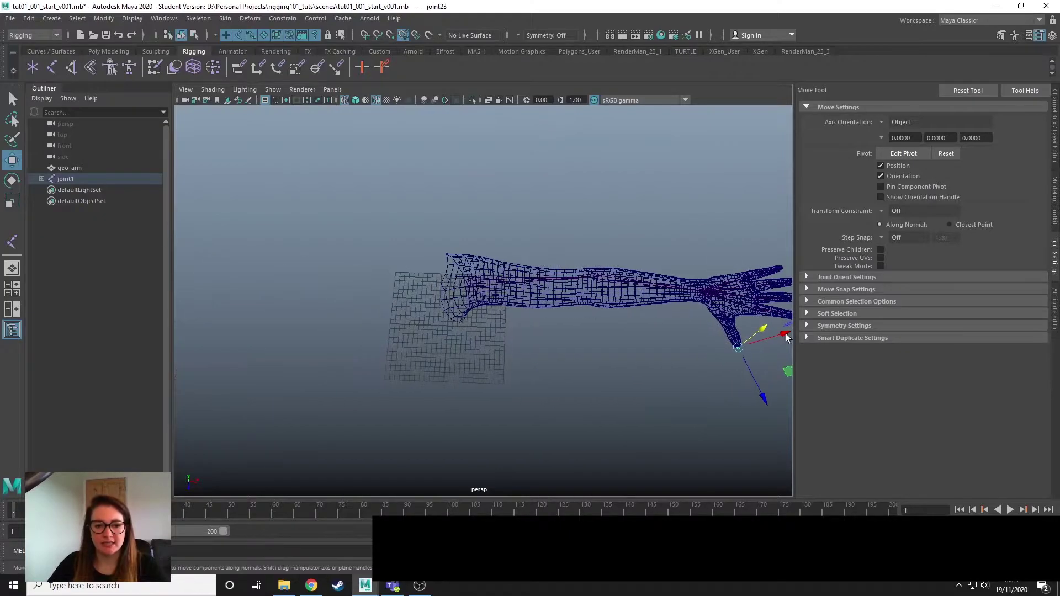
{"action": "right_click_drag", "start_coordinate": [619, 335], "coordinate": [660, 316], "text": "alt"}
{"action": "left_click_drag", "start_coordinate": [661, 316], "coordinate": [669, 349], "text": "alt"}
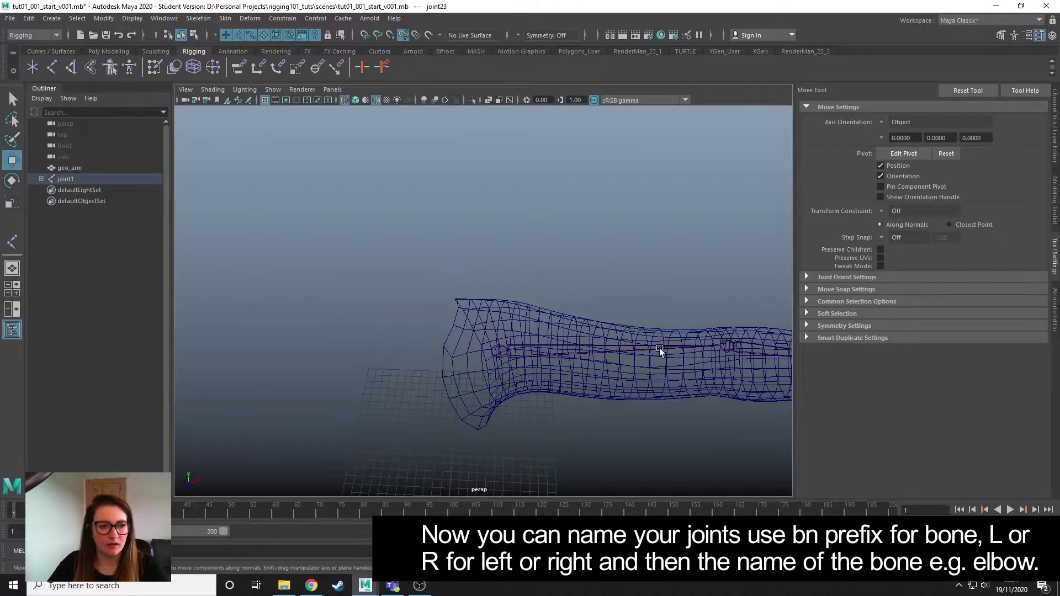
{"action": "left_click", "coordinate": [64, 180]}
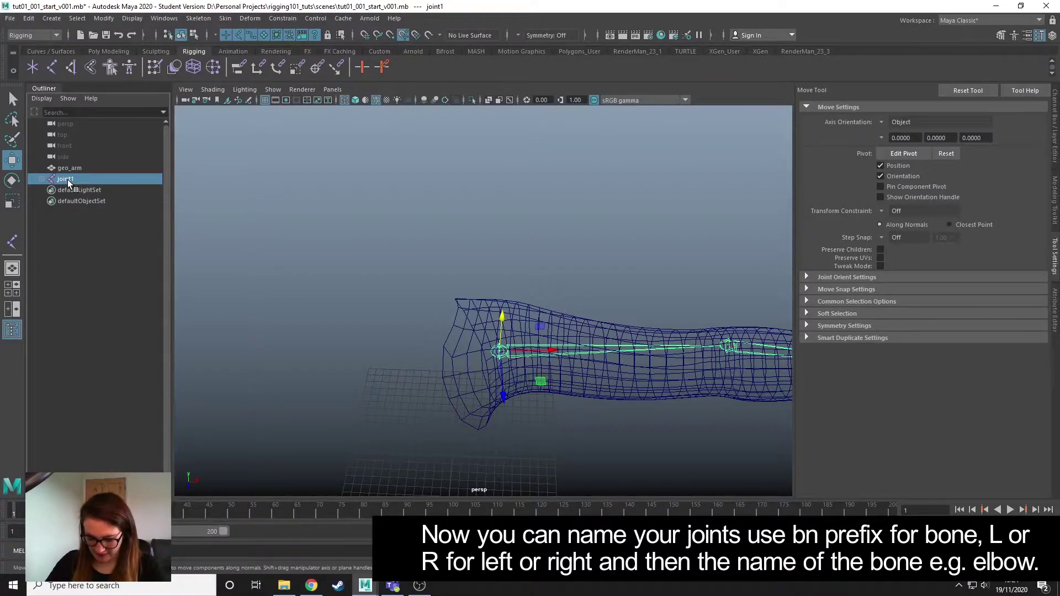
{"action": "double_click", "coordinate": [66, 180]}
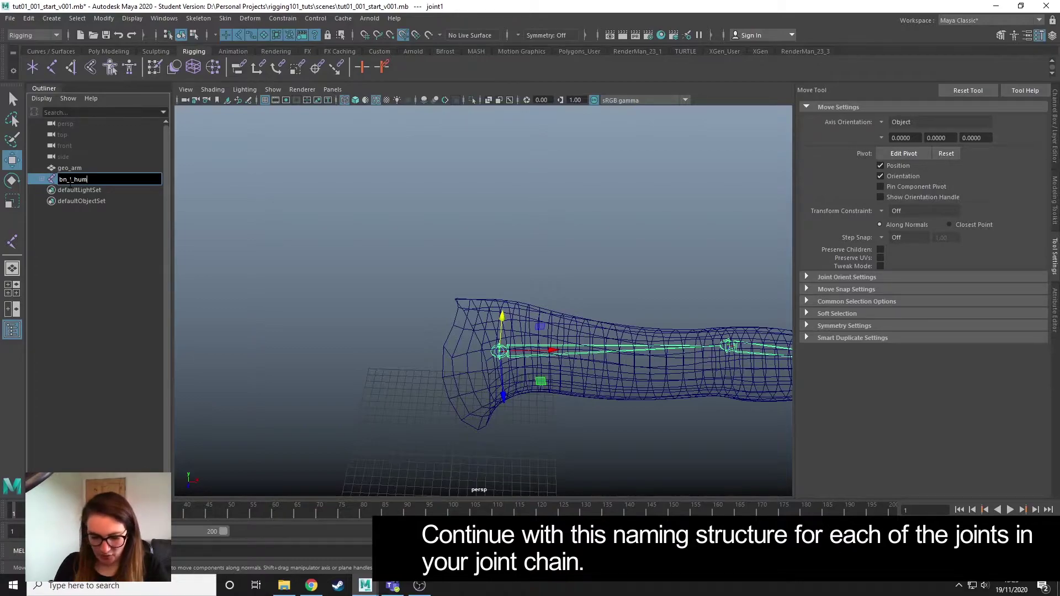
{"action": "key", "text": "Return"}
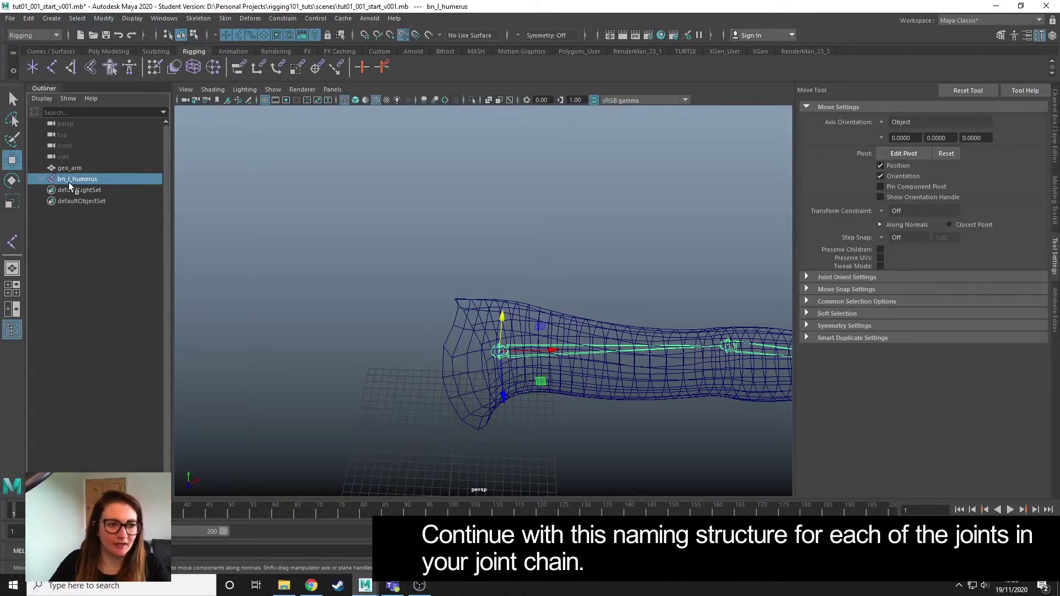
{"action": "double_click", "coordinate": [75, 191]}
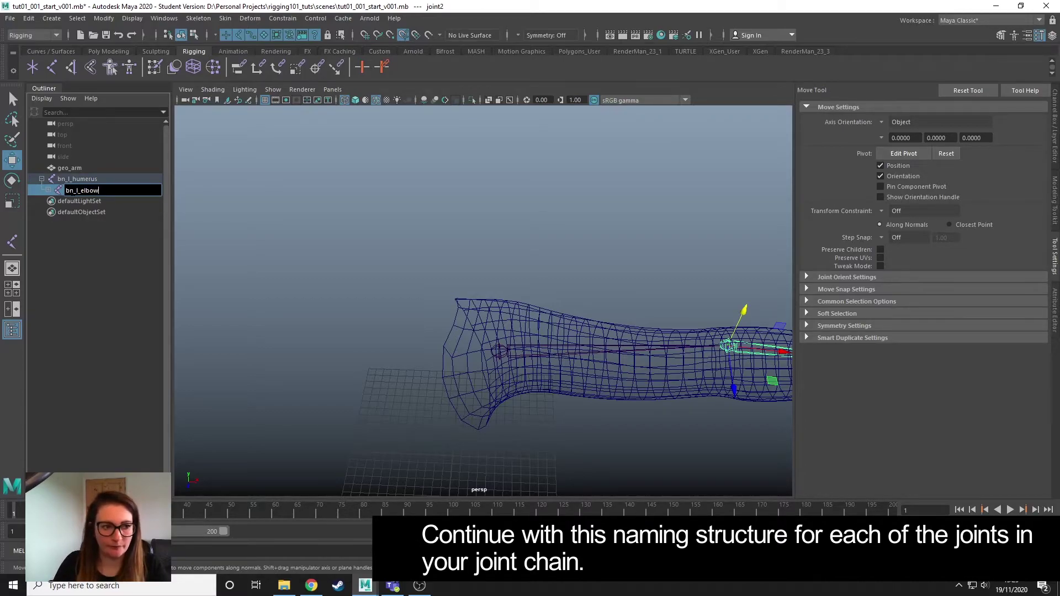
{"action": "key", "text": "Return"}
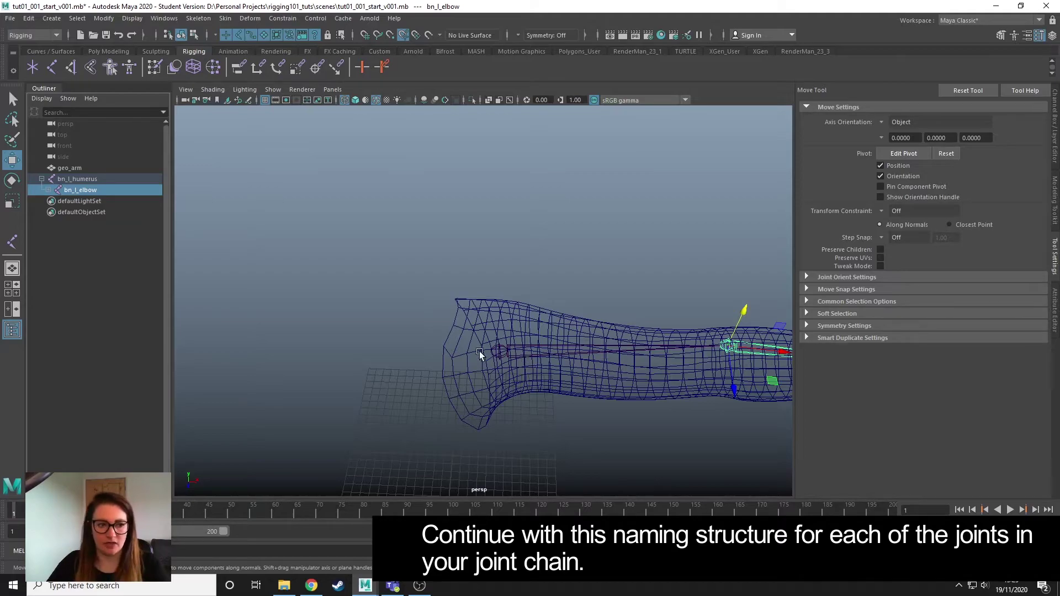
Step: Examine the complete joint skeleton inside the arm mesh, from the shoulder to the fingertips
{"action": "scroll", "coordinate": [640, 375], "scroll_direction": "down", "scroll_amount": 2}
{"action": "middle_click_drag", "start_coordinate": [716, 373], "coordinate": [650, 330], "text": "alt"}
{"action": "scroll", "coordinate": [677, 361], "scroll_direction": "down", "scroll_amount": 2}
{"action": "scroll", "coordinate": [658, 346], "scroll_direction": "down", "scroll_amount": 2}
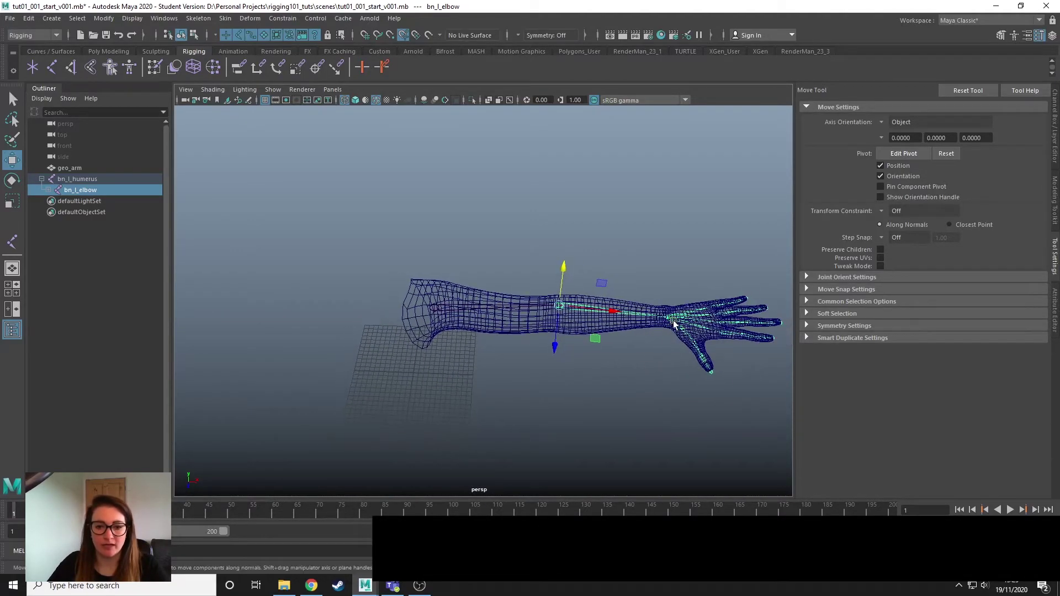
{"action": "left_click_drag", "start_coordinate": [674, 323], "coordinate": [634, 338], "text": "alt"}
{"action": "scroll", "coordinate": [639, 393], "scroll_direction": "up", "scroll_amount": 5}
{"action": "left_click_drag", "start_coordinate": [639, 393], "coordinate": [589, 353], "text": "alt"}
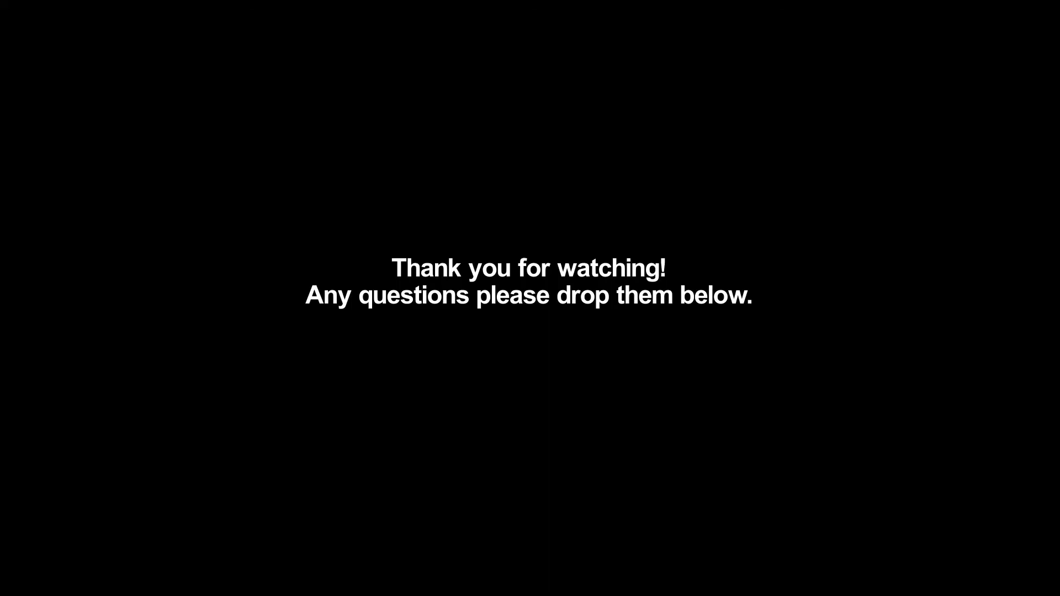